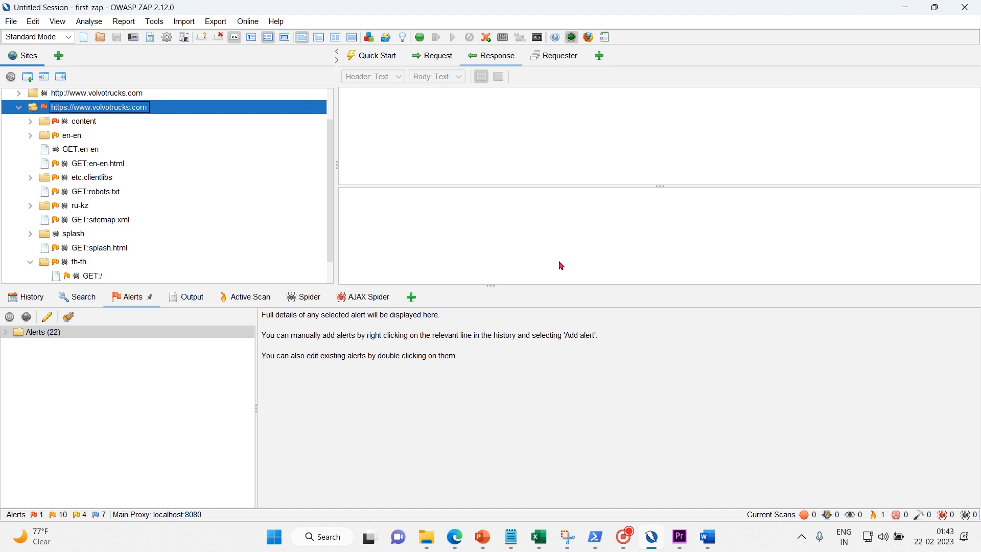
Switch to the running PowerPoint slide show and read the instructions for manually exploring an application with ZAP.
{"action": "mouse_move", "coordinate": [483, 536]}
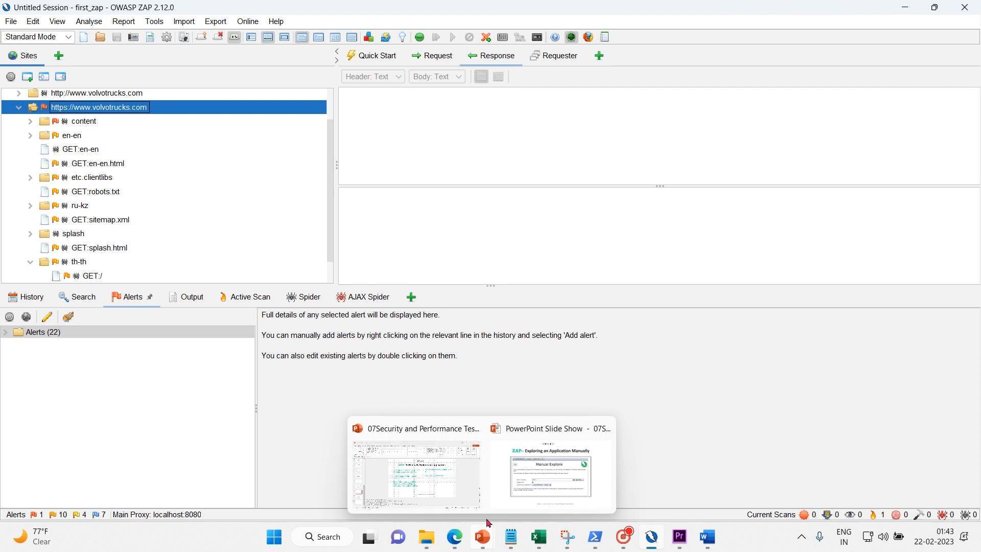
{"action": "left_click", "coordinate": [537, 479]}
{"action": "key", "text": "Right"}
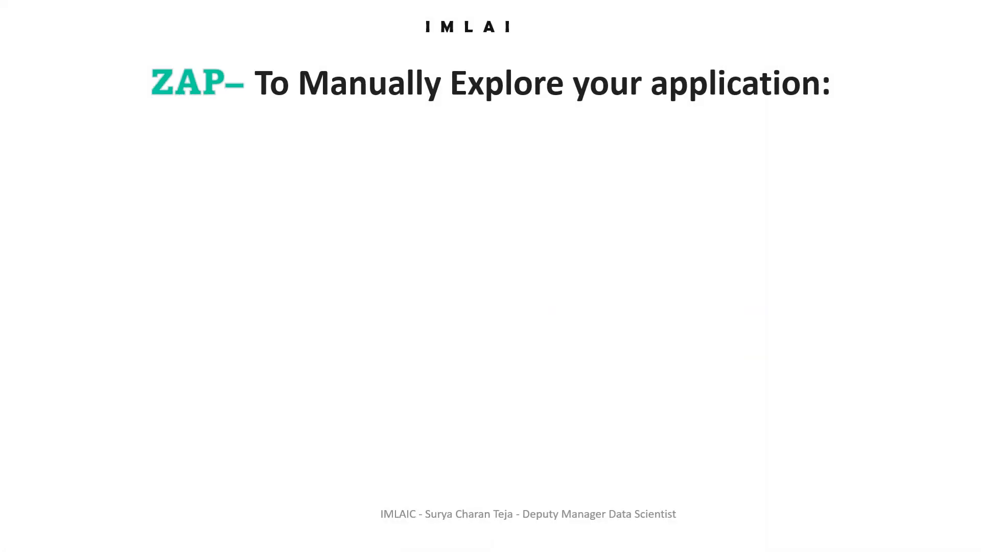
{"action": "key", "text": "Right"}
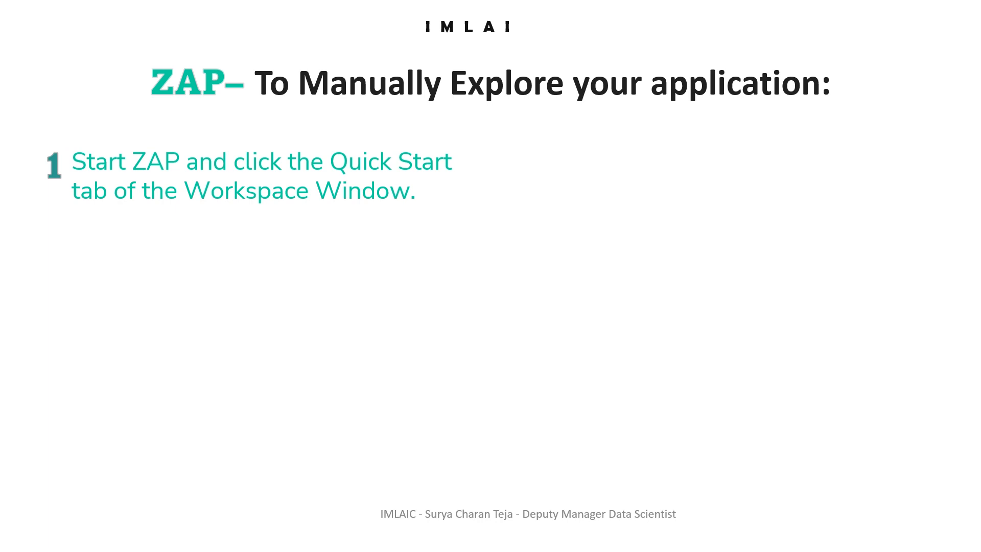
{"action": "key", "text": "Right"}
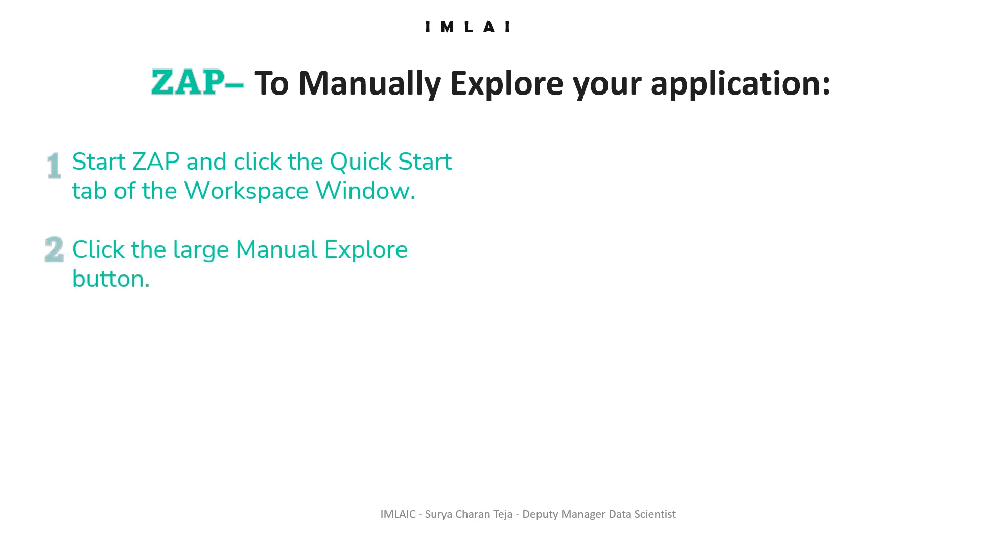
{"action": "key", "text": "Right"}
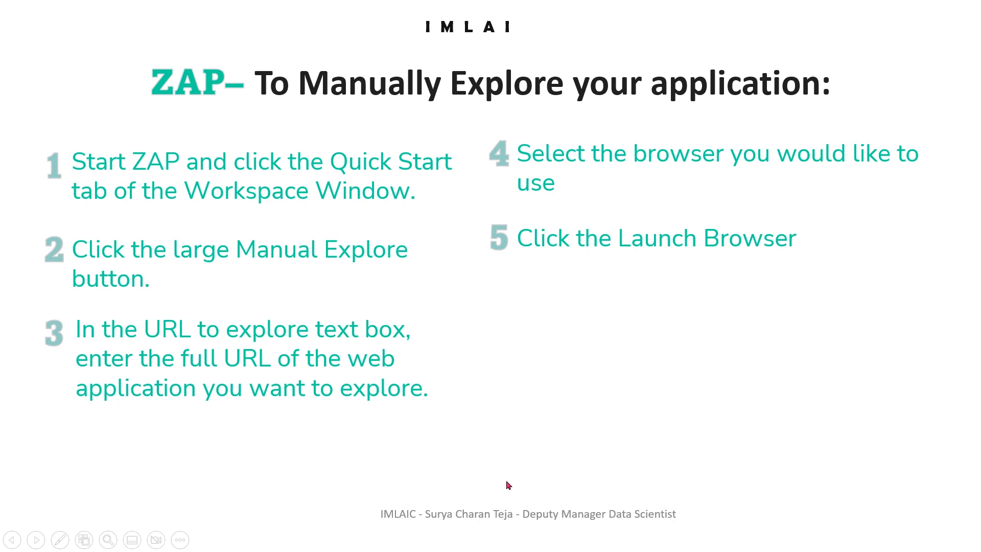
Return to OWASP ZAP and leave the Automated Scan page for the Manual Explore page in Quick Start.
{"action": "key", "text": "super"}
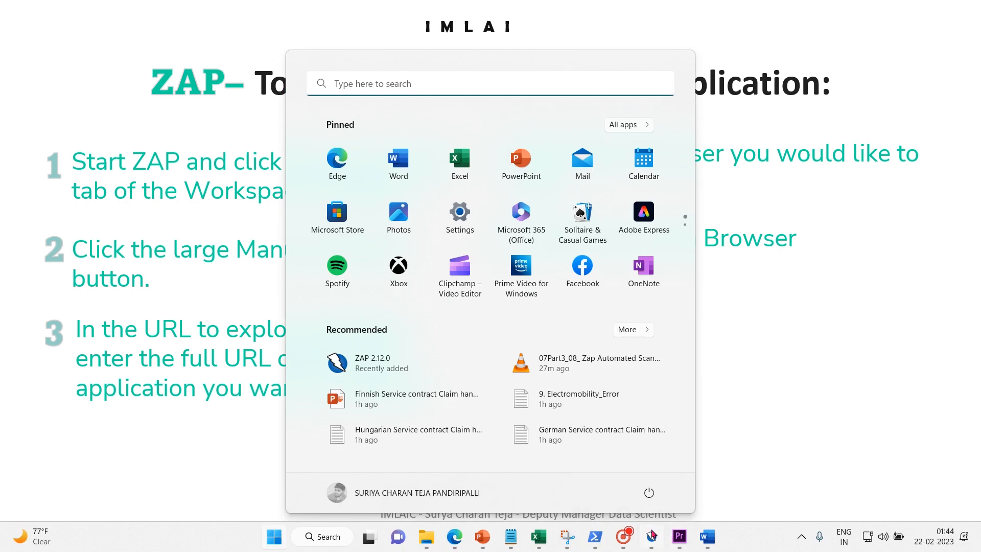
{"action": "left_click", "coordinate": [652, 536]}
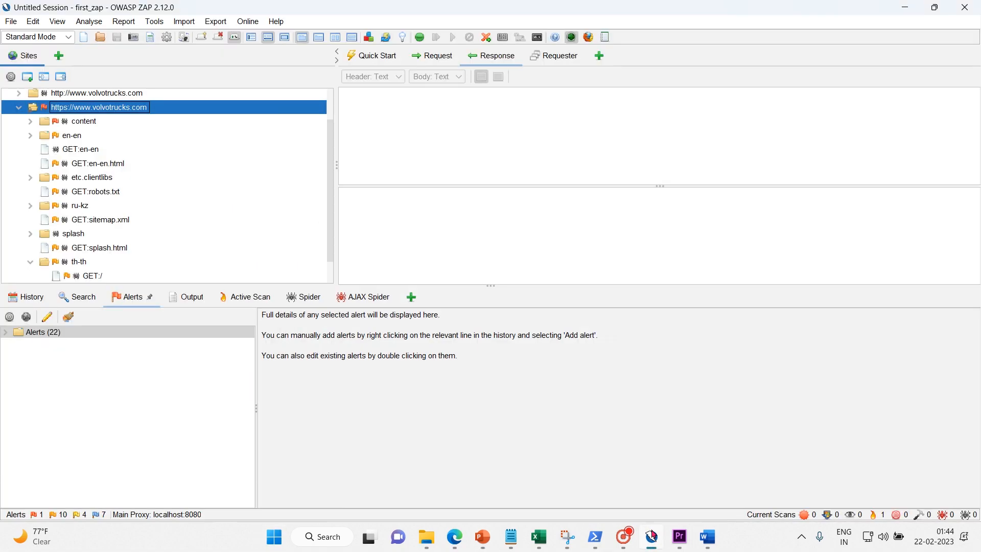
{"action": "left_click", "coordinate": [384, 58]}
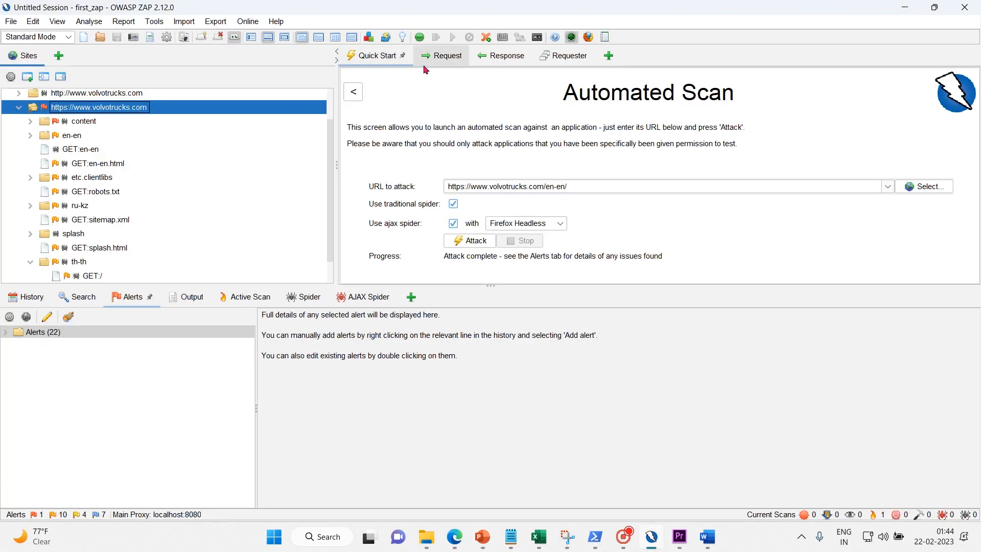
{"action": "left_click", "coordinate": [354, 92]}
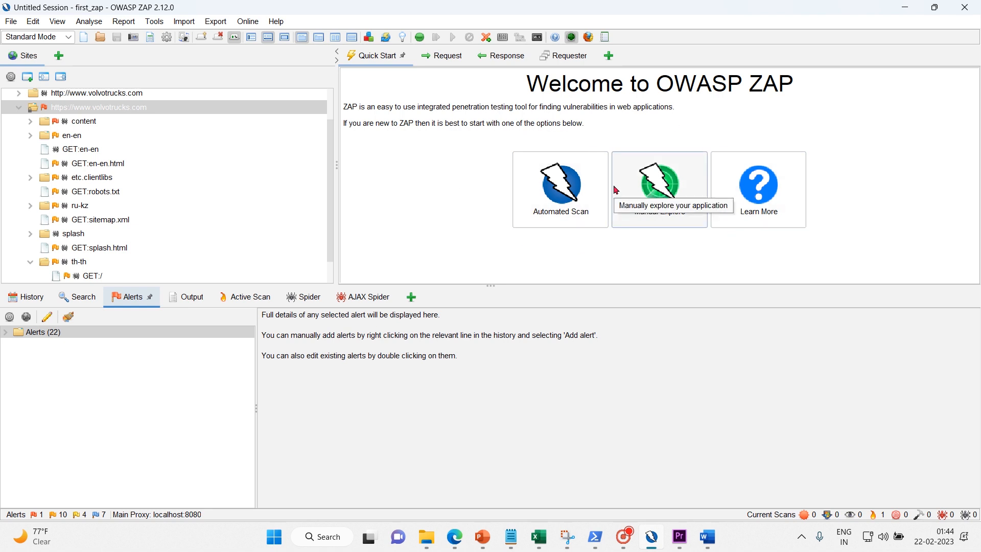
{"action": "left_click", "coordinate": [660, 177]}
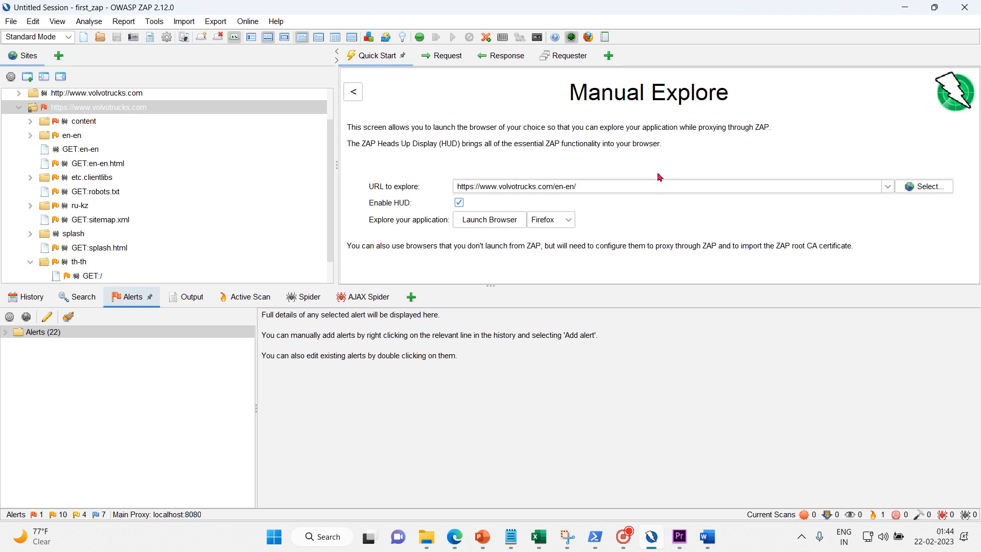
Switch to the Edge window showing the chandracv.imlaic.com site and copy its address.
{"action": "left_click", "coordinate": [622, 184]}
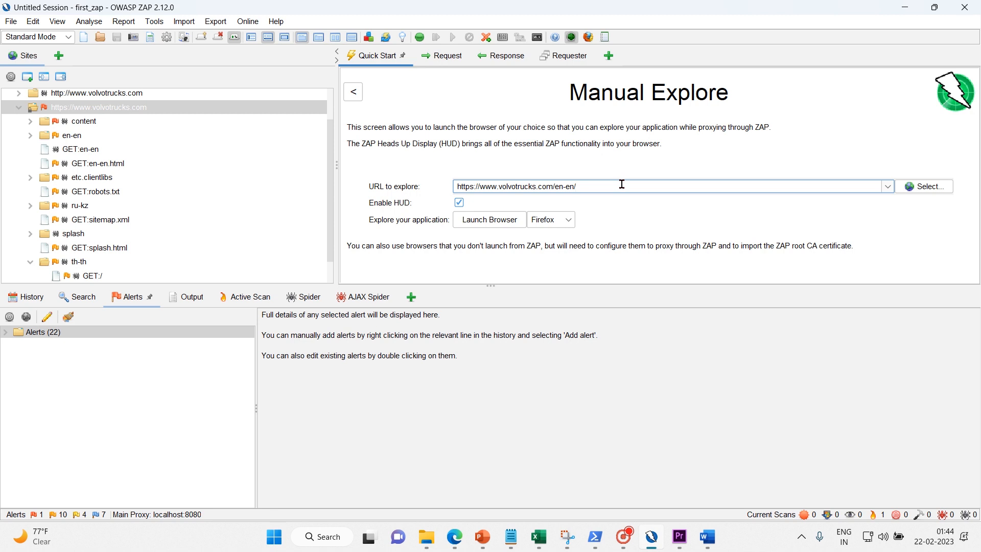
{"action": "mouse_move", "coordinate": [453, 534]}
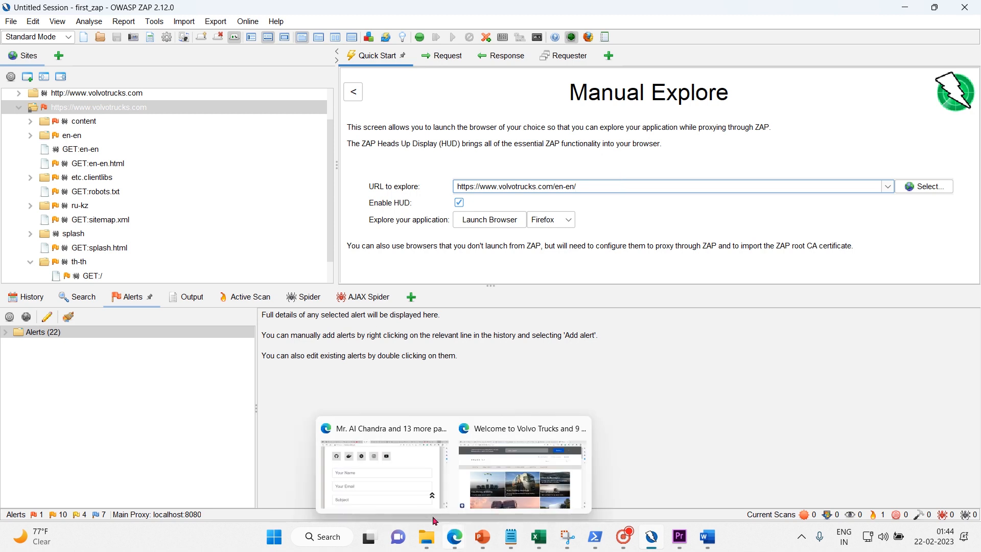
{"action": "left_click", "coordinate": [404, 476]}
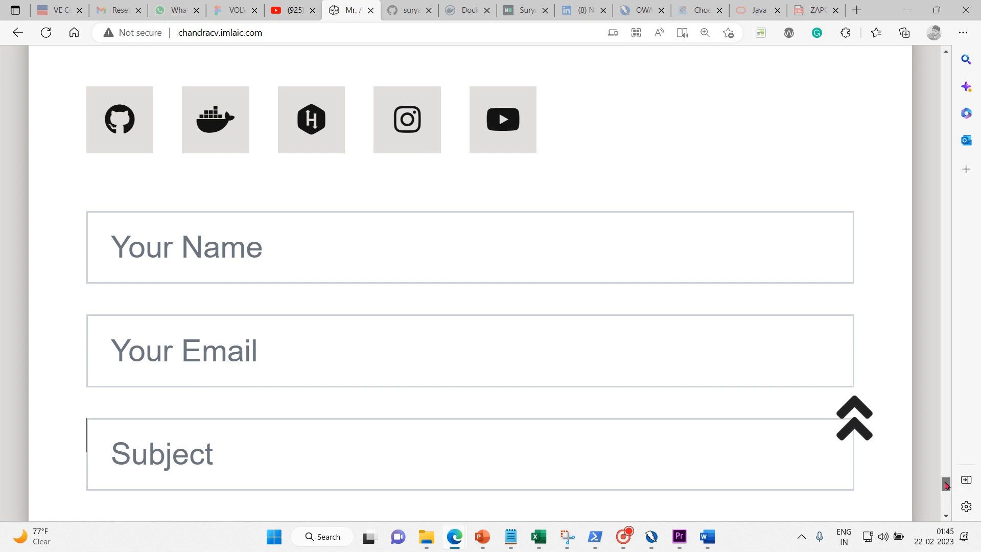
{"action": "left_click_drag", "start_coordinate": [946, 484], "coordinate": [923, 61]}
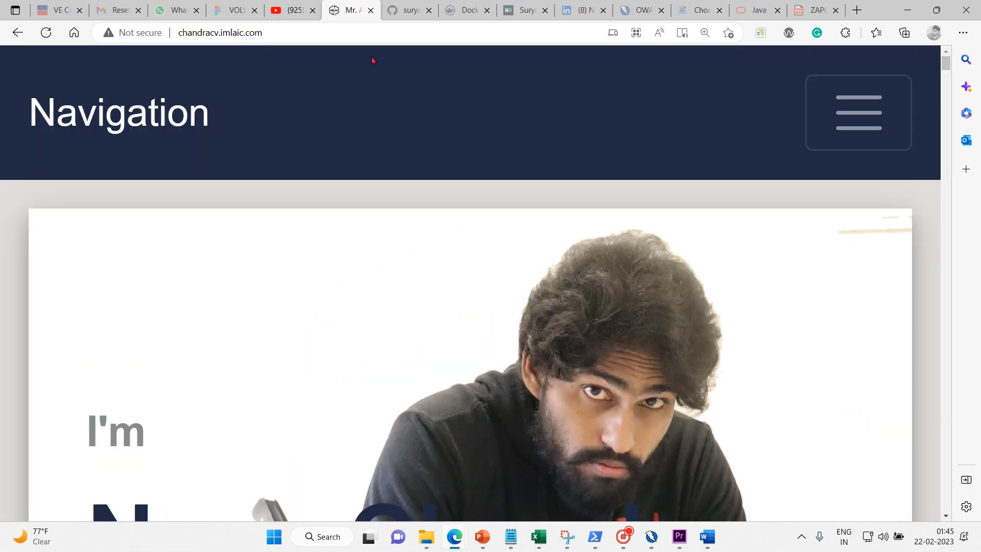
{"action": "left_click", "coordinate": [258, 36]}
{"action": "key", "text": "ctrl+c"}
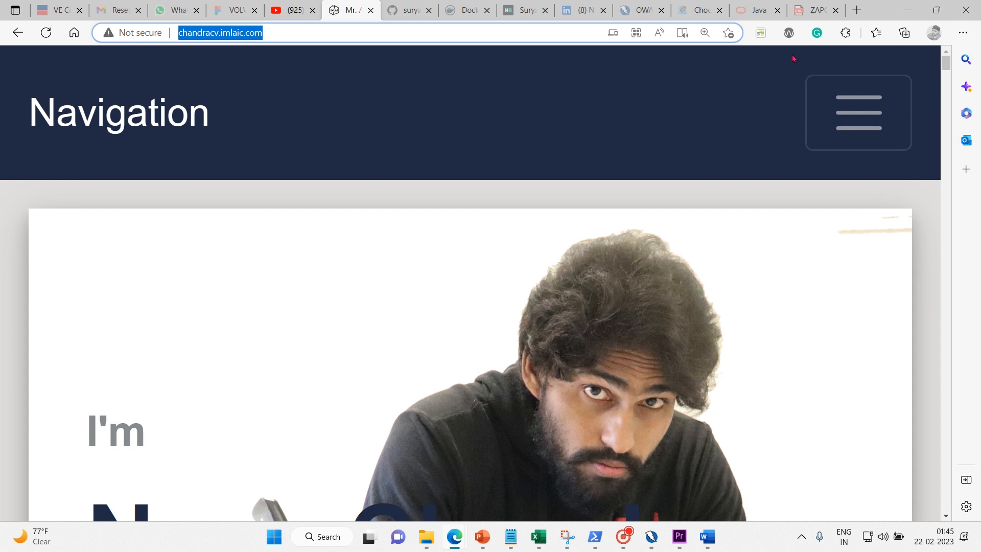
{"action": "mouse_move", "coordinate": [647, 537]}
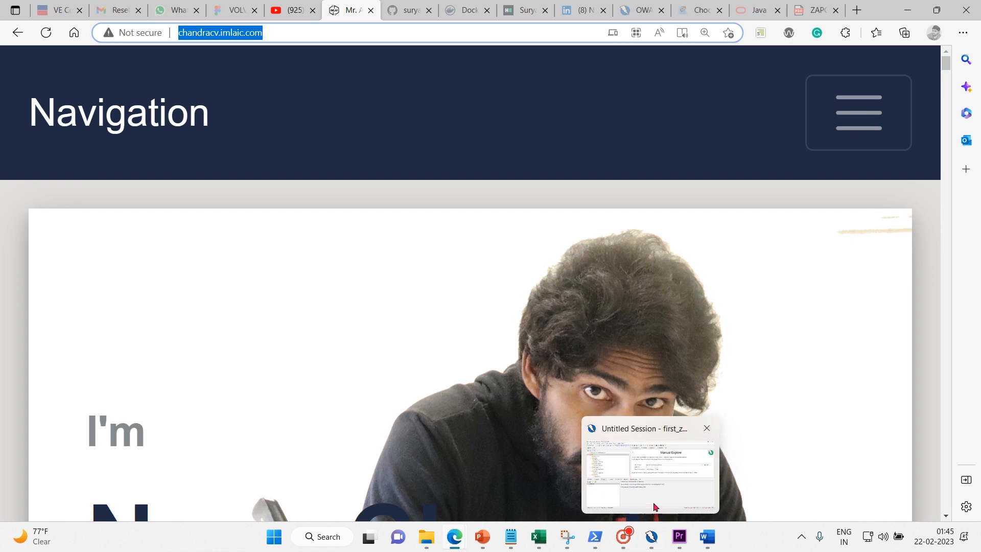
{"action": "left_click", "coordinate": [650, 474]}
{"action": "type", "text": "//www.volvotrucks.com/en-en/"}
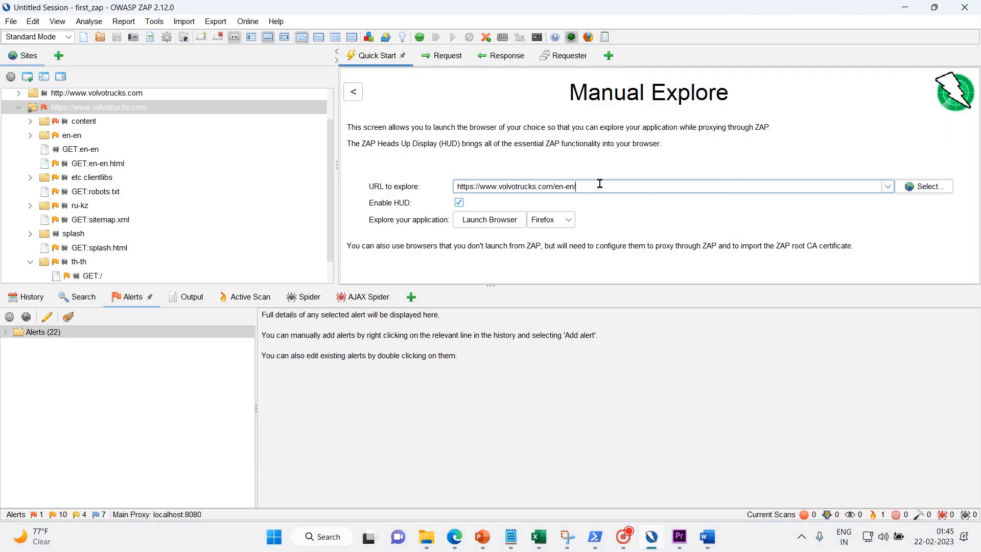
{"action": "key", "text": "shift+Left"}
{"action": "key", "text": "shift+Left"}
{"action": "key", "text": "shift+Left"}
{"action": "key", "text": "shift+Left"}
{"action": "key", "text": "shift+Left"}
{"action": "key", "text": "shift+Left"}
{"action": "key", "text": "shift+Left"}
{"action": "key", "text": "shift+Left"}
{"action": "key", "text": "shift+Left"}
{"action": "key", "text": "shift+Left"}
{"action": "key", "text": "shift+Left"}
{"action": "key", "text": "shift+Left"}
{"action": "key", "text": "shift+Left"}
{"action": "key", "text": "shift+Left"}
{"action": "key", "text": "shift+Left"}
{"action": "key", "text": "shift+Left"}
{"action": "key", "text": "shift+Left"}
{"action": "key", "text": "shift+Left"}
{"action": "key", "text": "shift+Left"}
{"action": "key", "text": "shift+Left"}
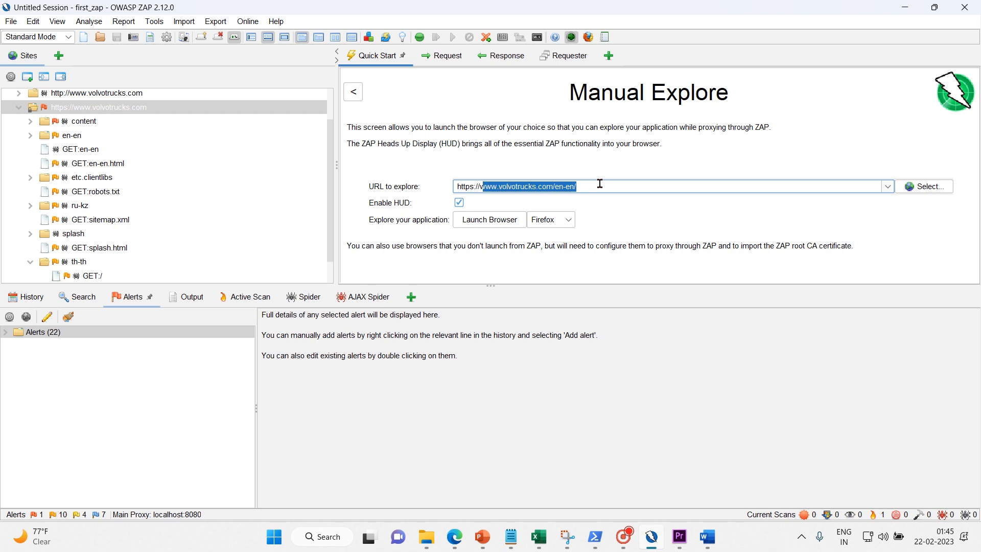
{"action": "key", "text": "ctrl+v"}
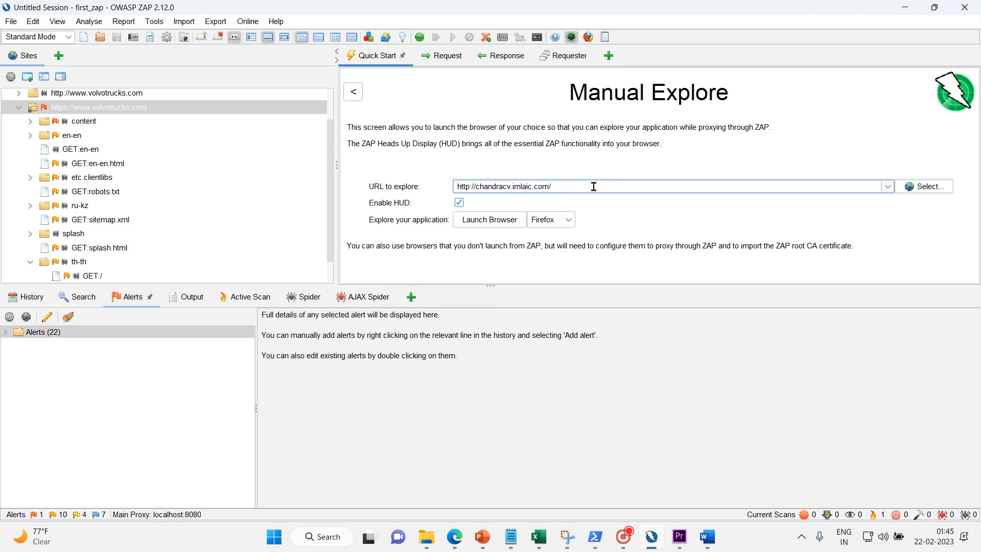
{"action": "left_click", "coordinate": [495, 226]}
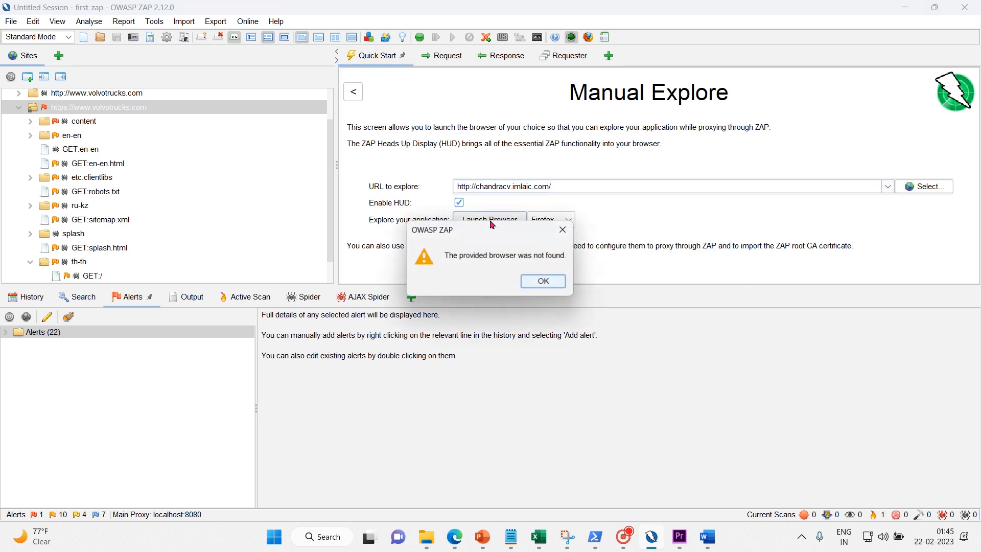
{"action": "left_click", "coordinate": [545, 282]}
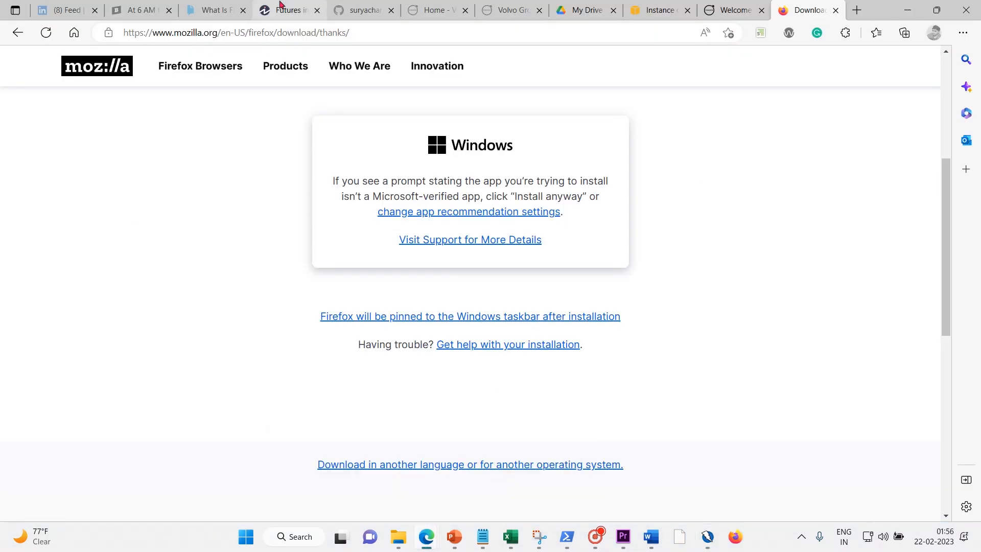
Download the Firefox installer again from Mozilla's Firefox page in Edge and delete the duplicate Firefox Installer (1).exe.
{"action": "scroll", "coordinate": [231, 209], "scroll_direction": "up", "scroll_amount": 4}
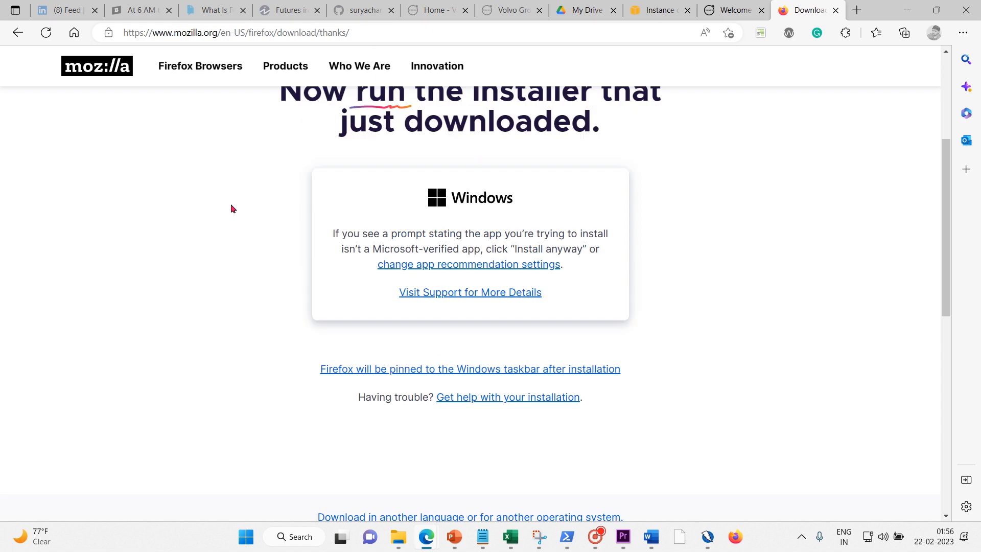
{"action": "left_click", "coordinate": [18, 32]}
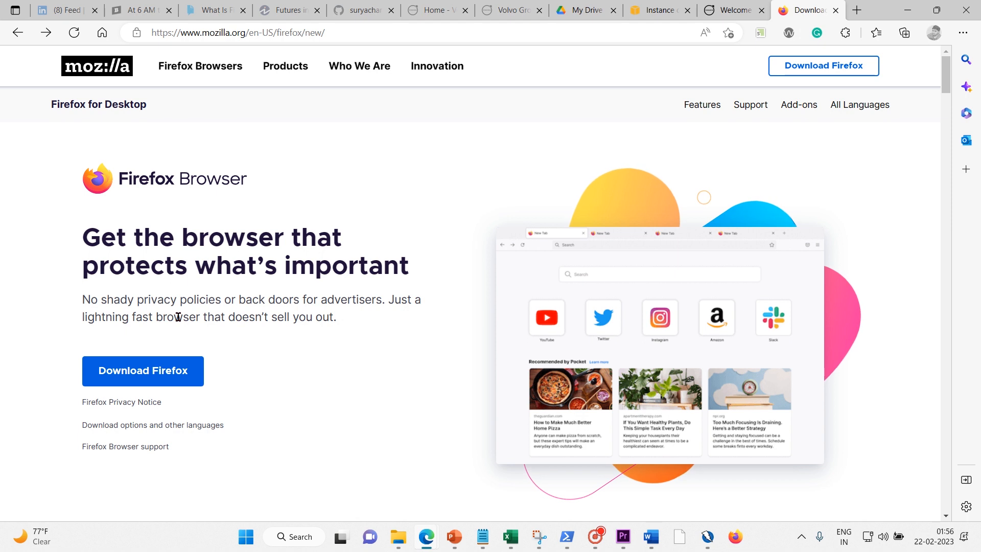
{"action": "left_click", "coordinate": [162, 373]}
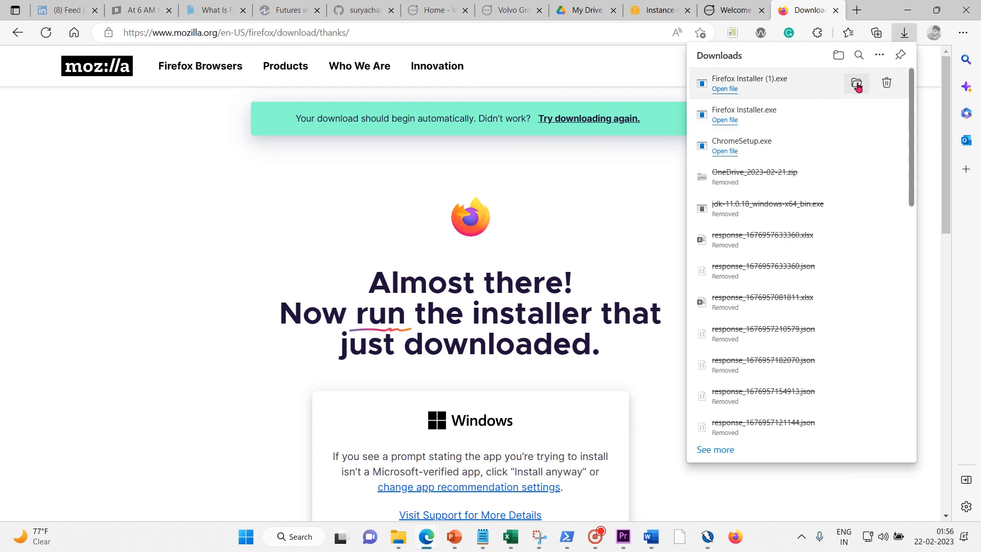
{"action": "left_click", "coordinate": [886, 85]}
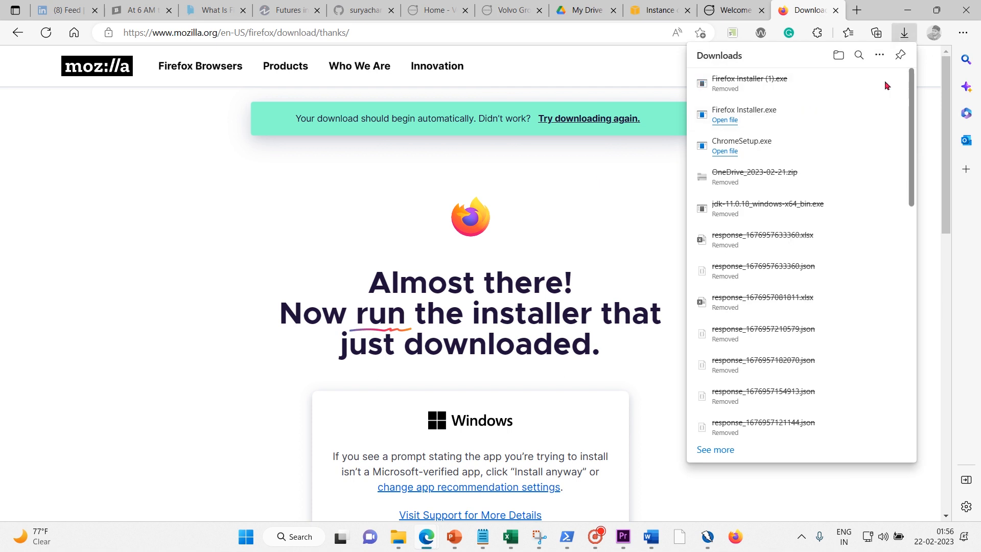
Run the previously downloaded Firefox Installer.exe and cancel the installation.
{"action": "left_click", "coordinate": [753, 126]}
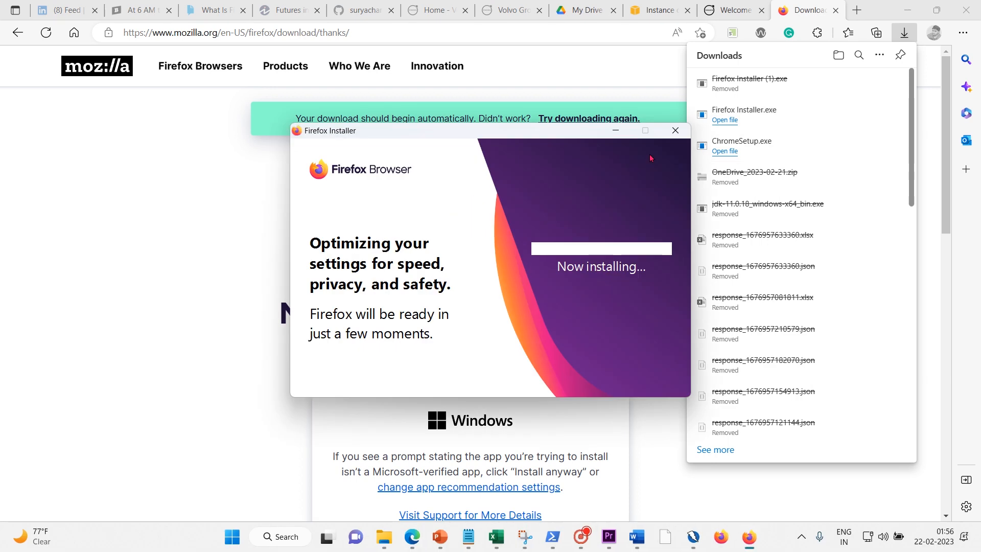
{"action": "left_click", "coordinate": [680, 132]}
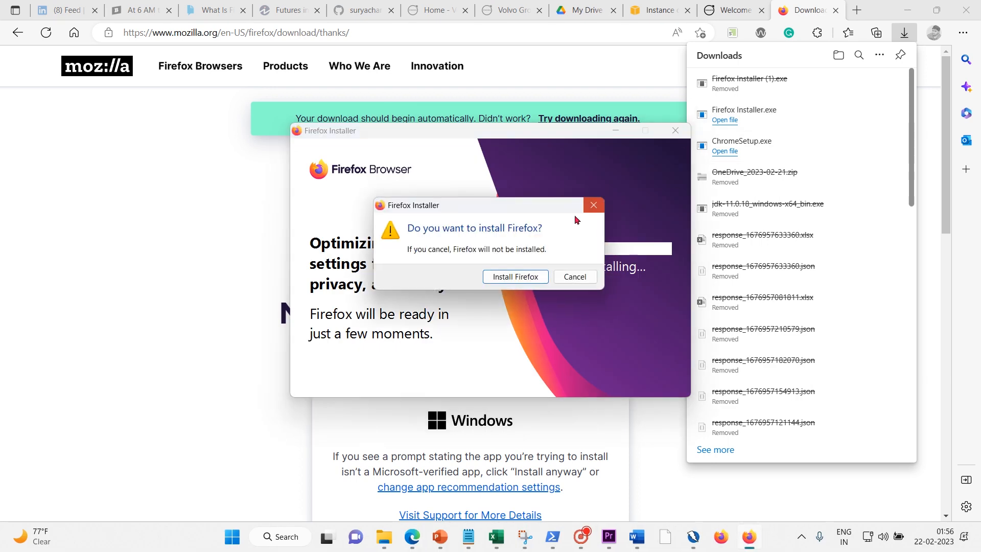
{"action": "left_click", "coordinate": [575, 277]}
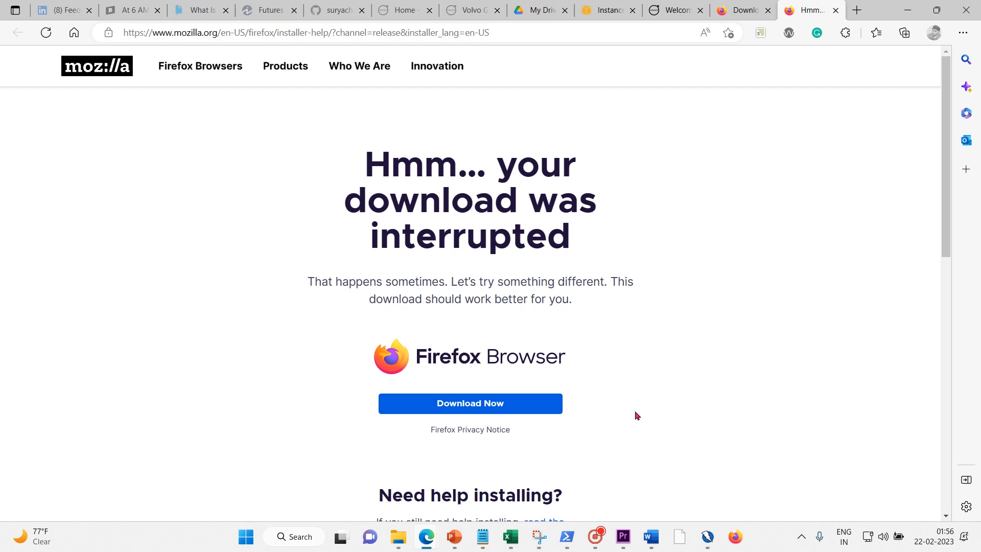
{"action": "left_click", "coordinate": [707, 537]}
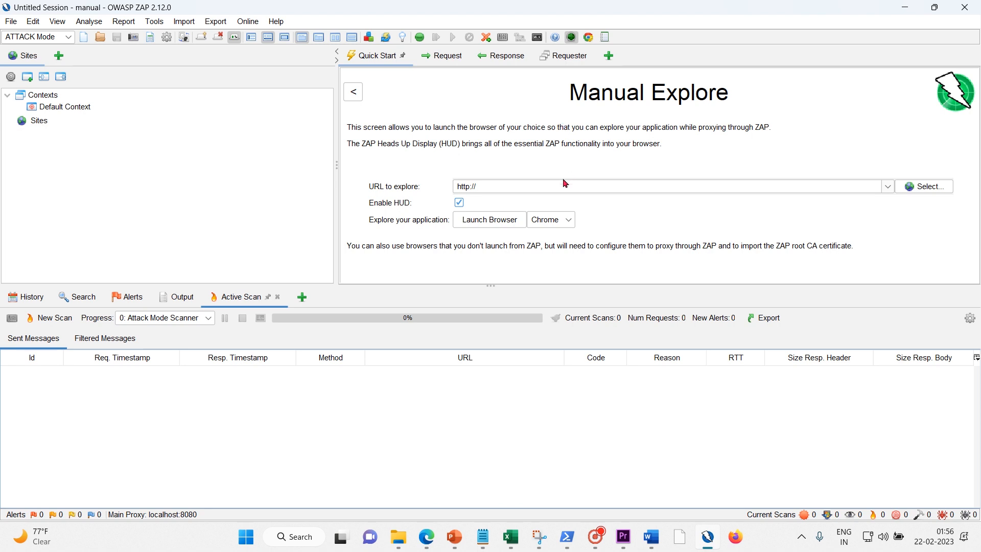
{"action": "left_click", "coordinate": [537, 182]}
{"action": "key", "text": "shift+Right"}
{"action": "key", "text": "shift+Right"}
{"action": "key", "text": "shift+Right"}
{"action": "key", "text": "shift+Right"}
{"action": "key", "text": "shift+Right"}
{"action": "key", "text": "shift+Right"}
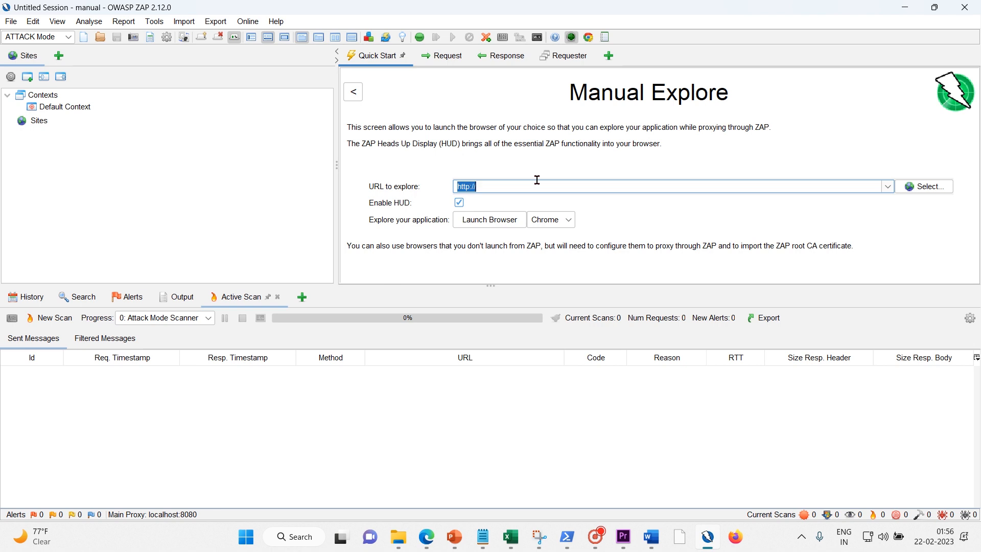
{"action": "key", "text": "BackSpace"}
{"action": "mouse_move", "coordinate": [422, 542]}
{"action": "left_click", "coordinate": [373, 474]}
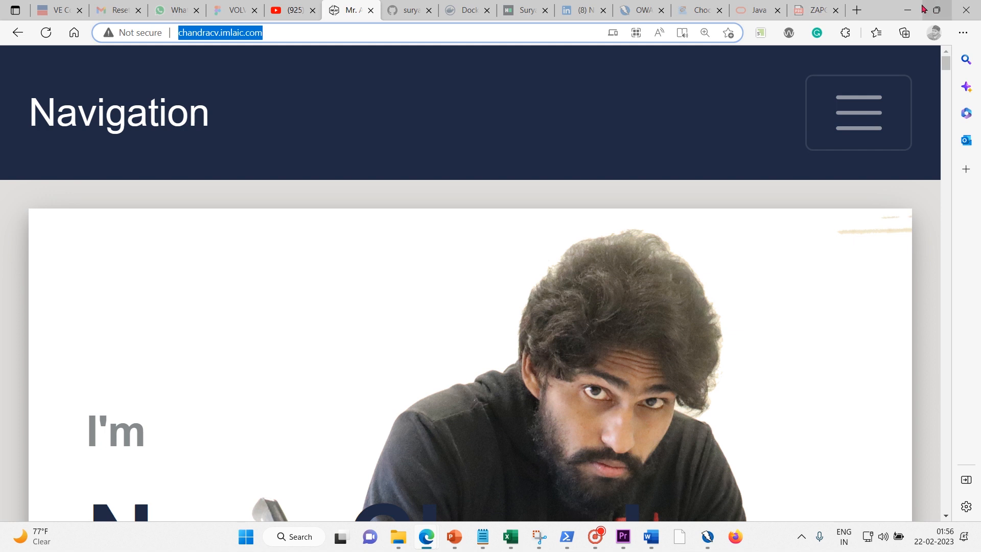
{"action": "key", "text": "alt+Tab"}
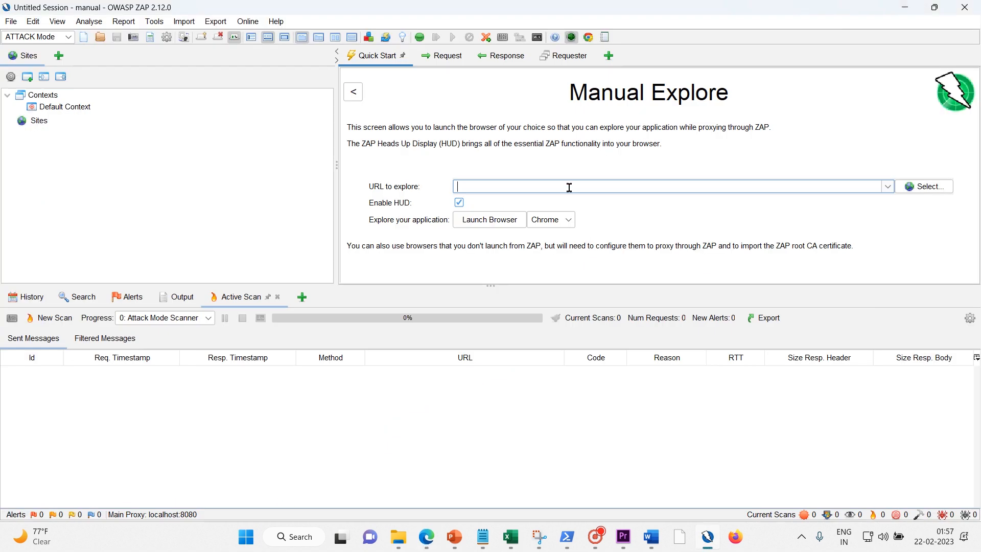
{"action": "type", "text": "http://chandracv.imlaic.com/"}
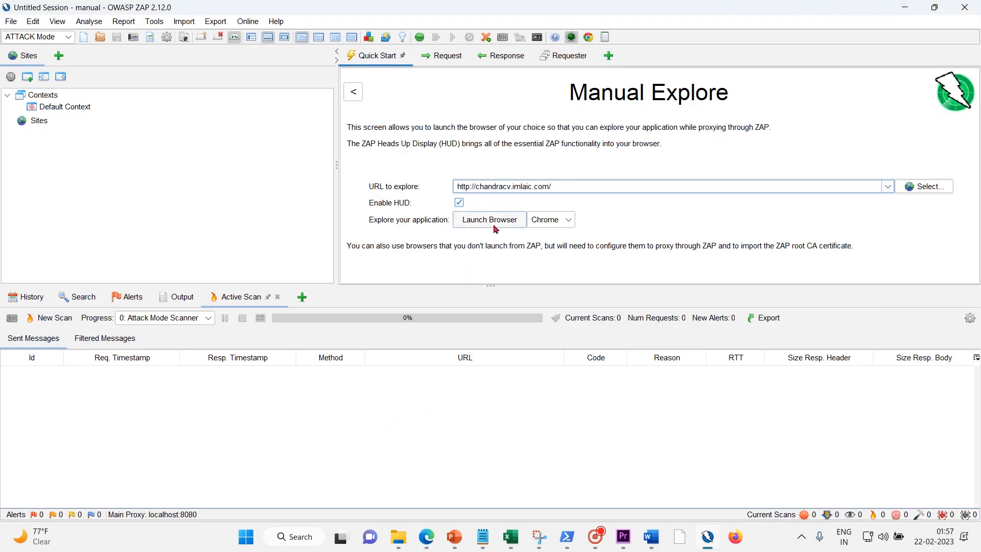
{"action": "left_click", "coordinate": [510, 220]}
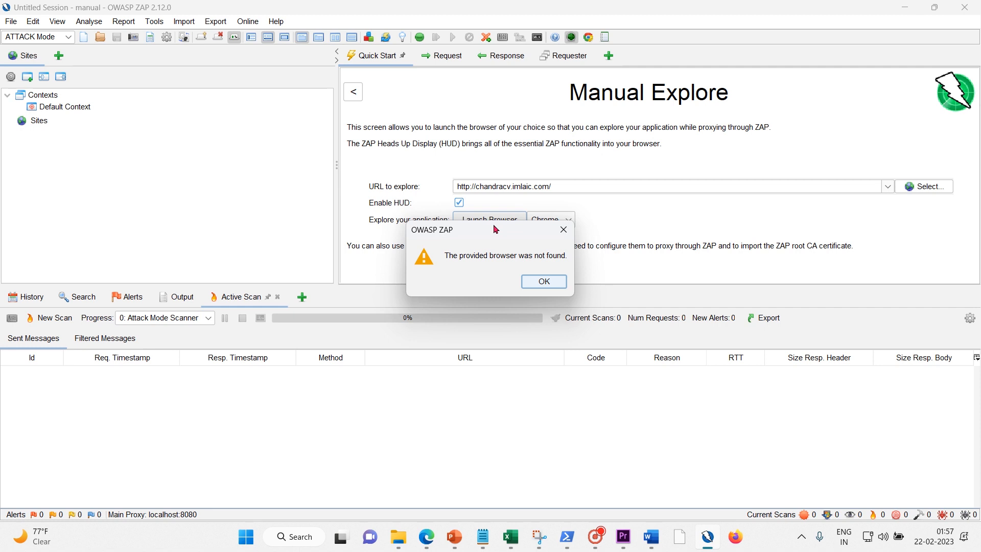
{"action": "left_click", "coordinate": [548, 289]}
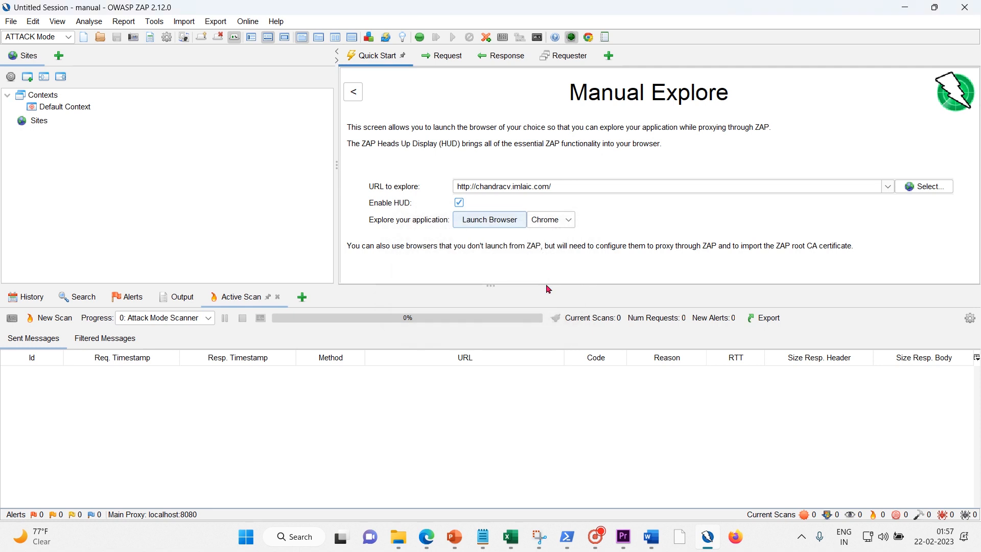
{"action": "left_click", "coordinate": [567, 221]}
{"action": "left_click", "coordinate": [549, 249]}
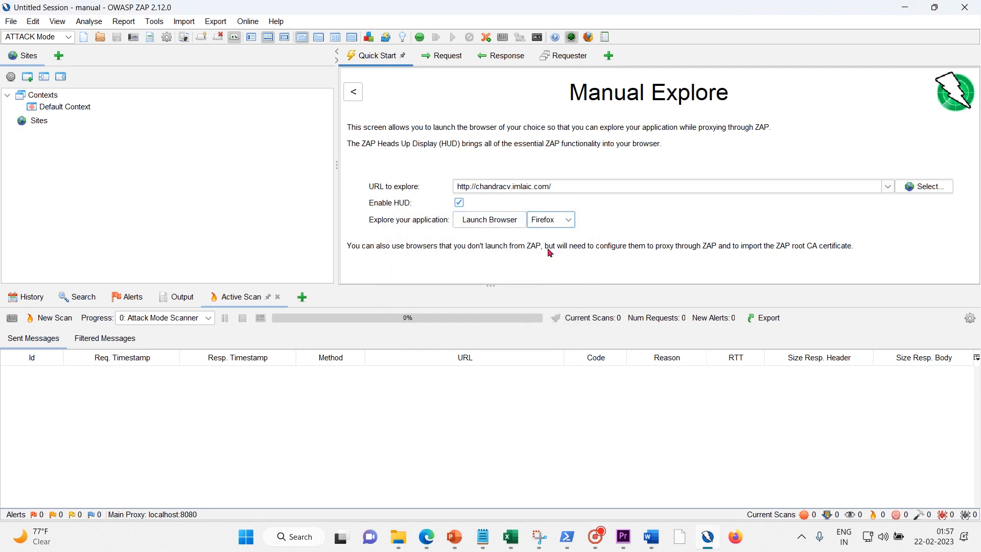
{"action": "left_click", "coordinate": [504, 223]}
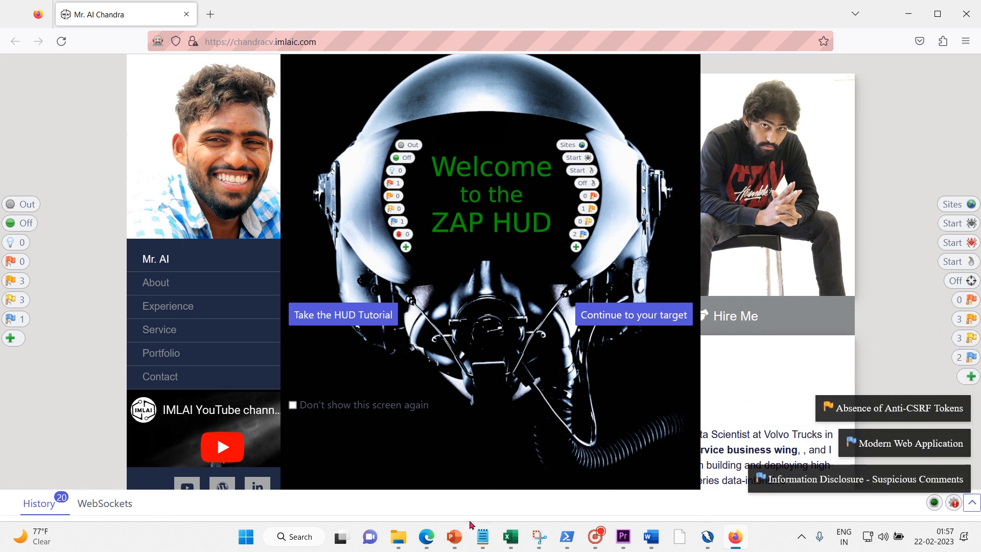
Switch to the PowerPoint slide show, advance to the Heads Up Display slide, and return to the proxied Firefox window.
{"action": "mouse_move", "coordinate": [455, 535]}
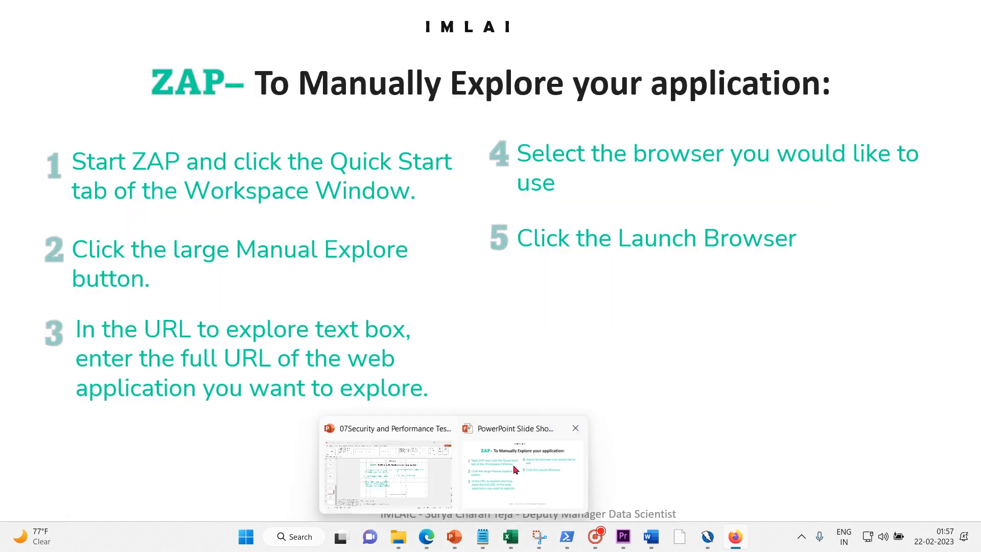
{"action": "left_click", "coordinate": [522, 473]}
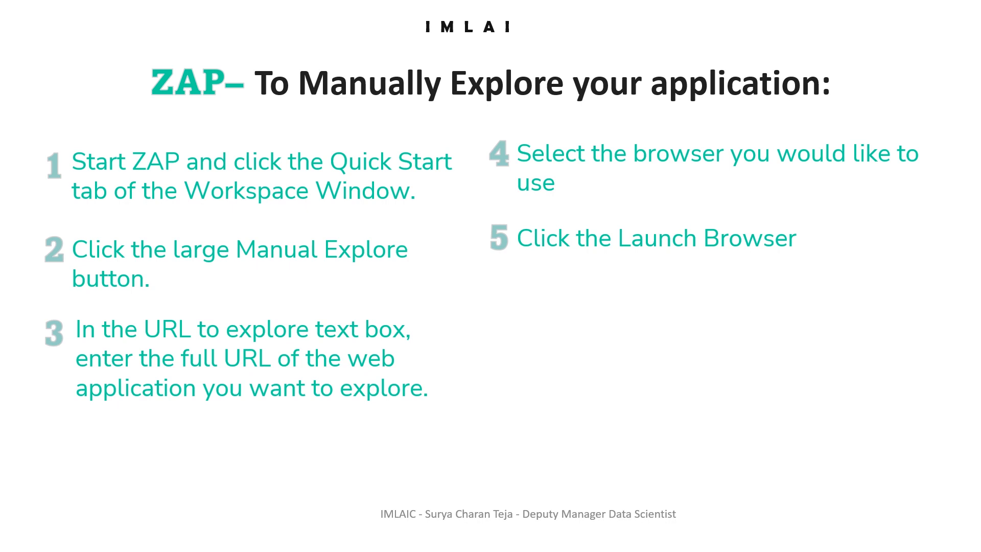
{"action": "key", "text": "Right"}
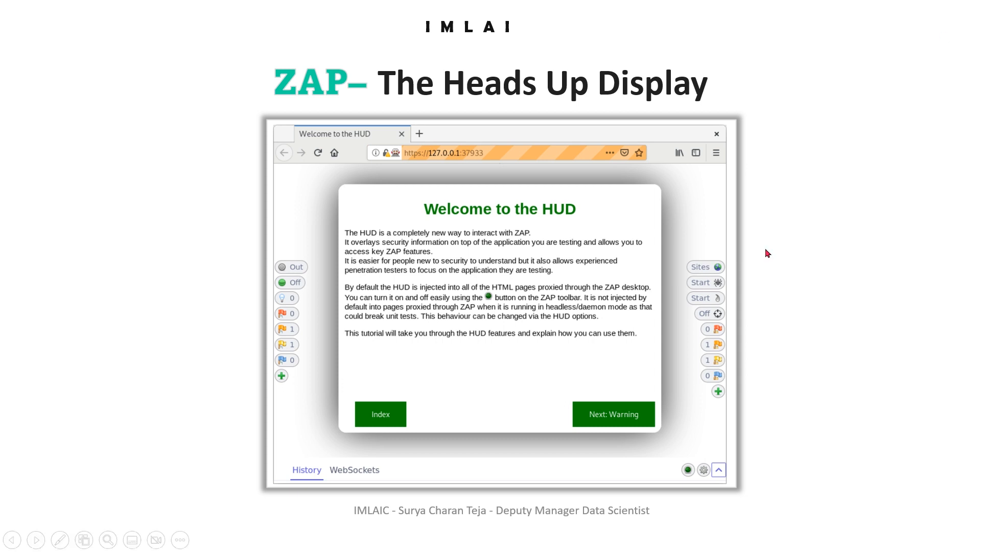
{"action": "key", "text": "super"}
{"action": "left_click", "coordinate": [707, 537]}
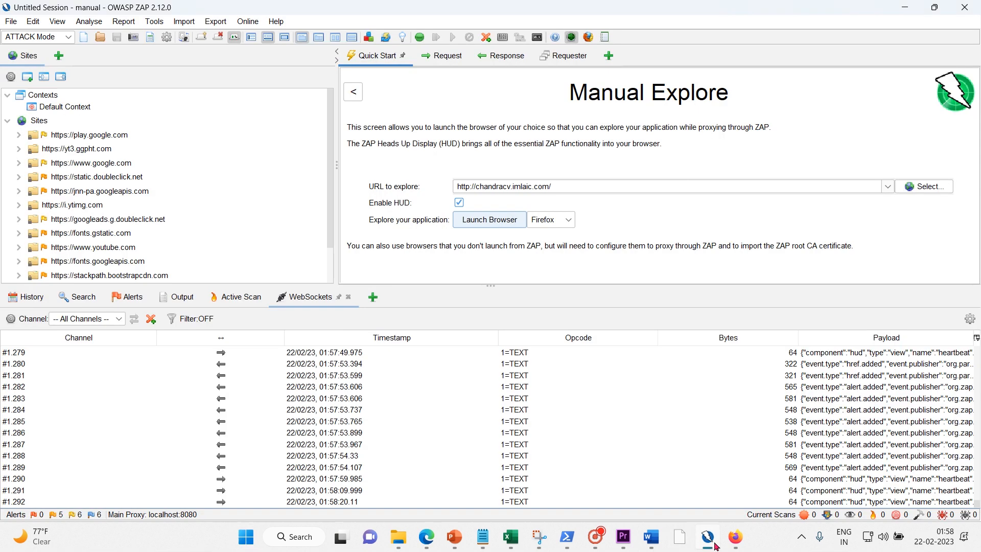
{"action": "mouse_move", "coordinate": [735, 537]}
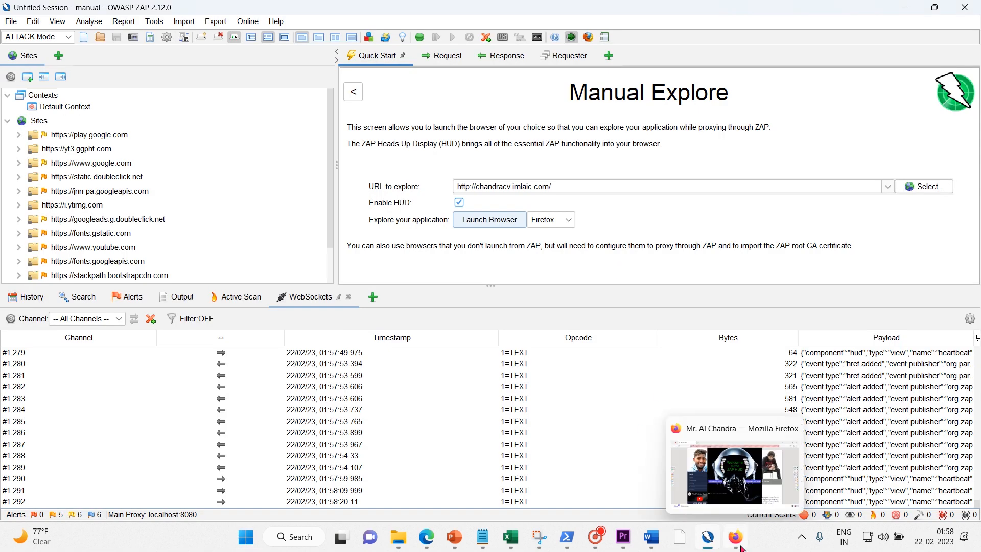
{"action": "left_click", "coordinate": [724, 477]}
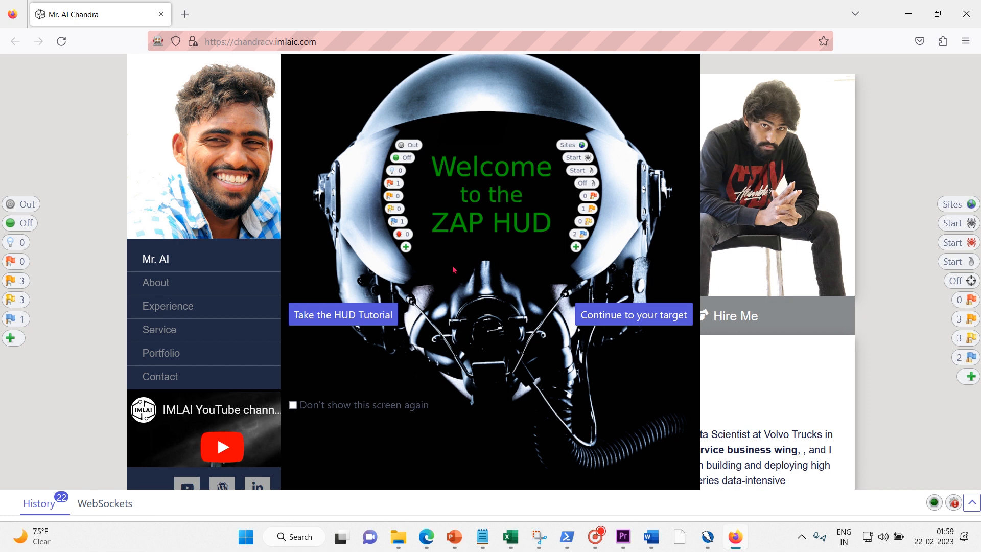
Turn off Enhanced Tracking Protection for chandracv.imlaic.com in Firefox and restart the proxied browser from OWASP ZAP.
{"action": "left_click", "coordinate": [176, 42]}
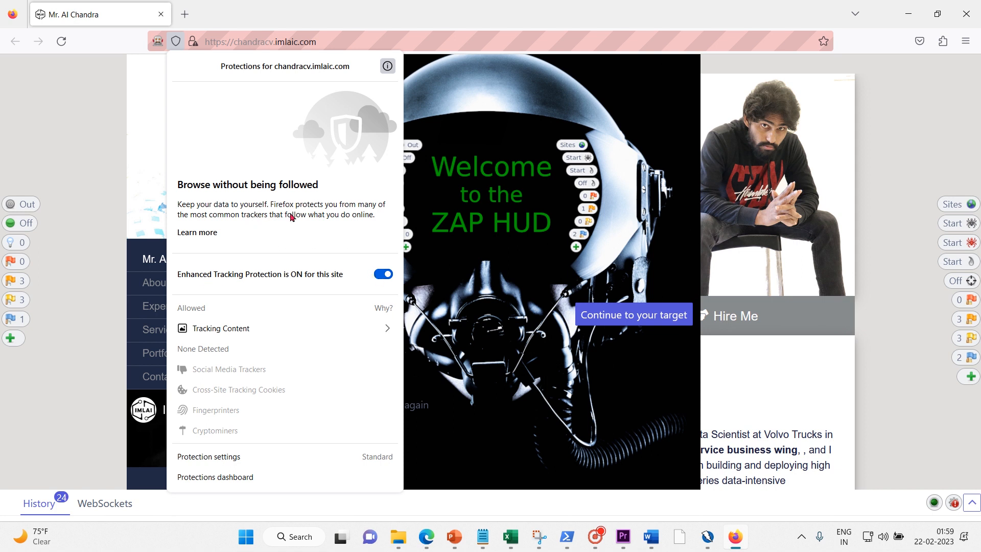
{"action": "left_click", "coordinate": [382, 275]}
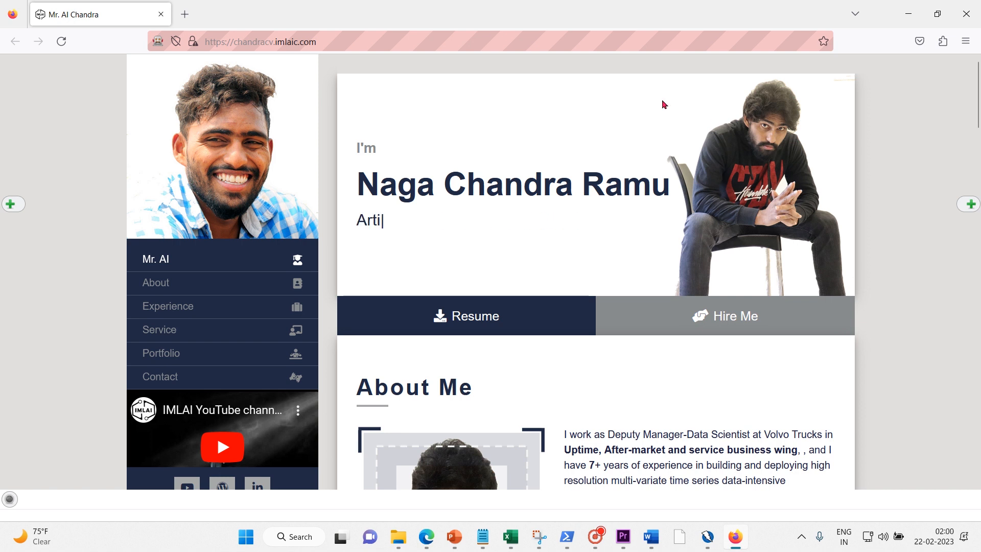
{"action": "mouse_move", "coordinate": [741, 538]}
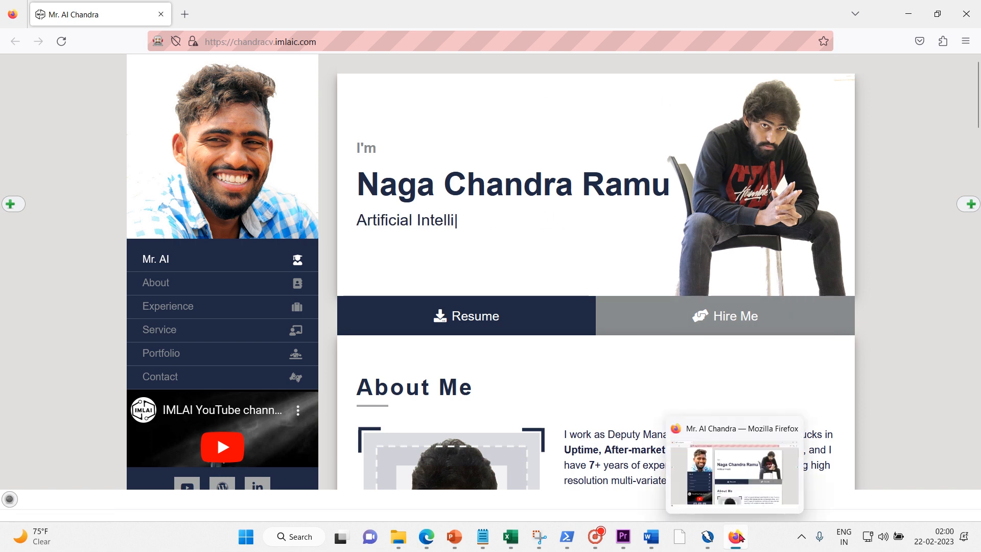
{"action": "left_click", "coordinate": [976, 16]}
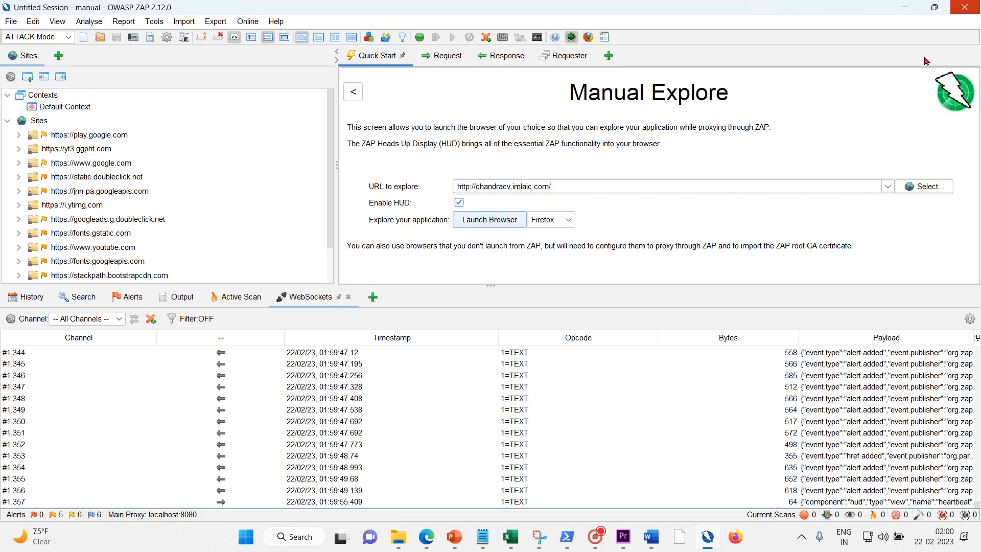
{"action": "left_click", "coordinate": [496, 220]}
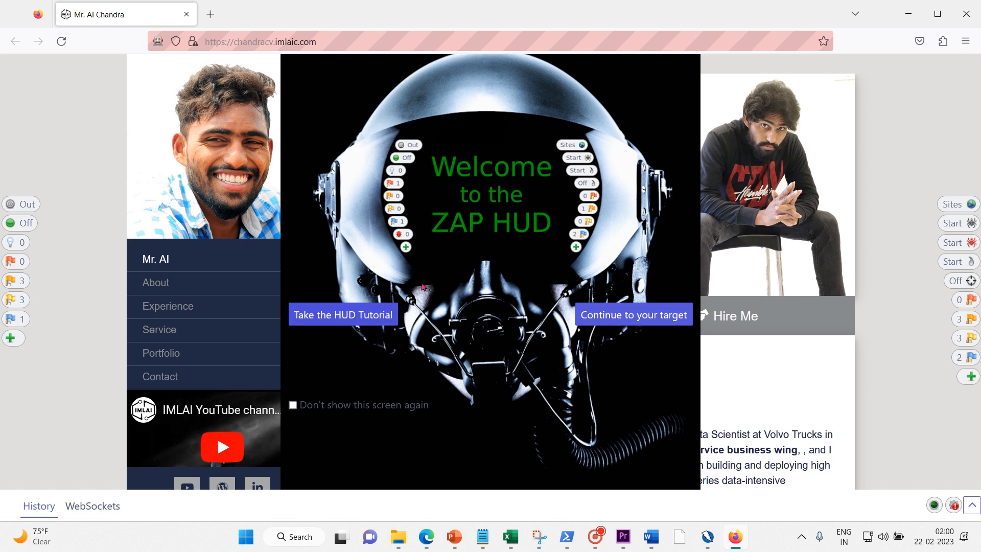
Start the HUD tutorial from the ZAP HUD welcome screen and set that screen not to show again.
{"action": "left_click", "coordinate": [368, 319]}
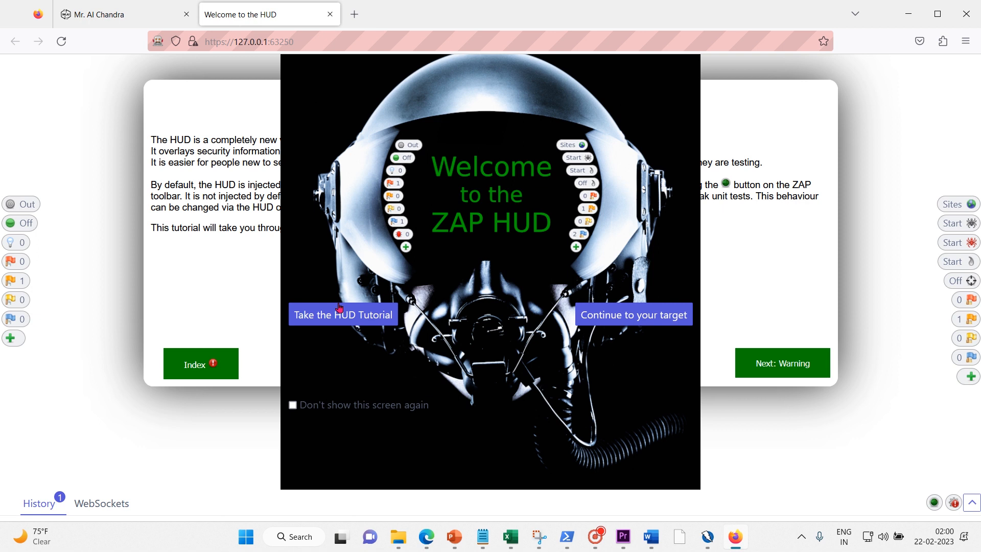
{"action": "left_click", "coordinate": [346, 409]}
{"action": "left_click", "coordinate": [365, 314]}
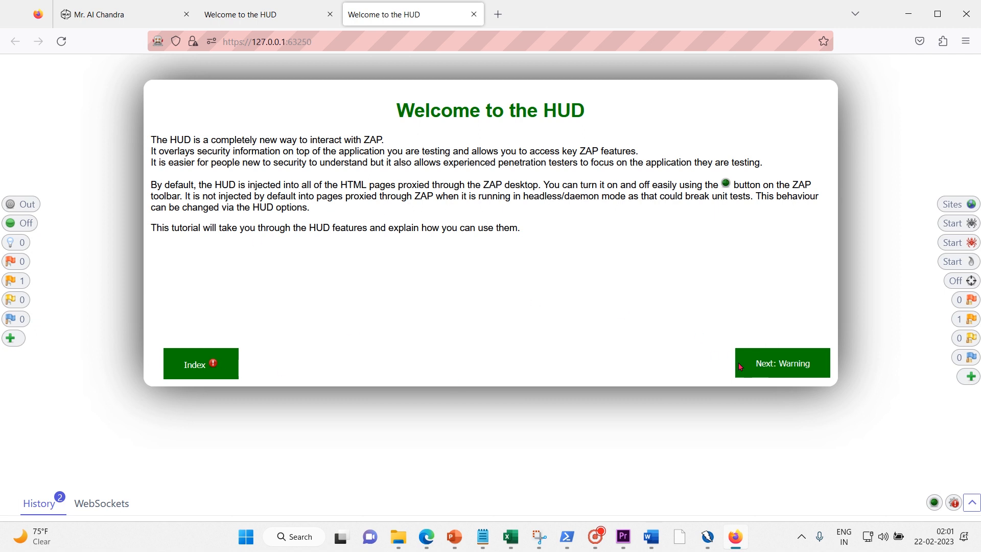
Advance the HUD tutorial to its Warning page and close both tutorial tabs.
{"action": "left_click", "coordinate": [761, 360]}
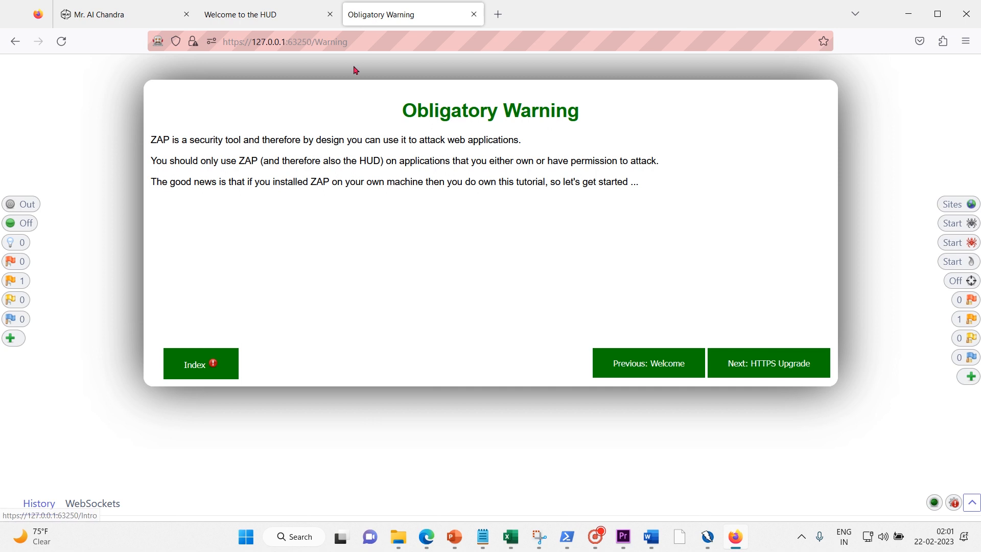
{"action": "left_click", "coordinate": [474, 14]}
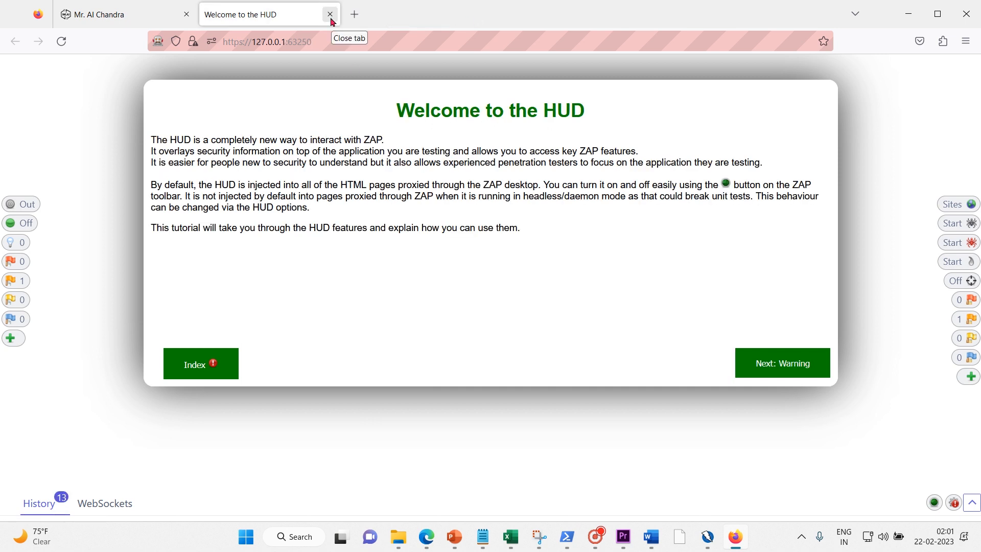
{"action": "left_click", "coordinate": [330, 15]}
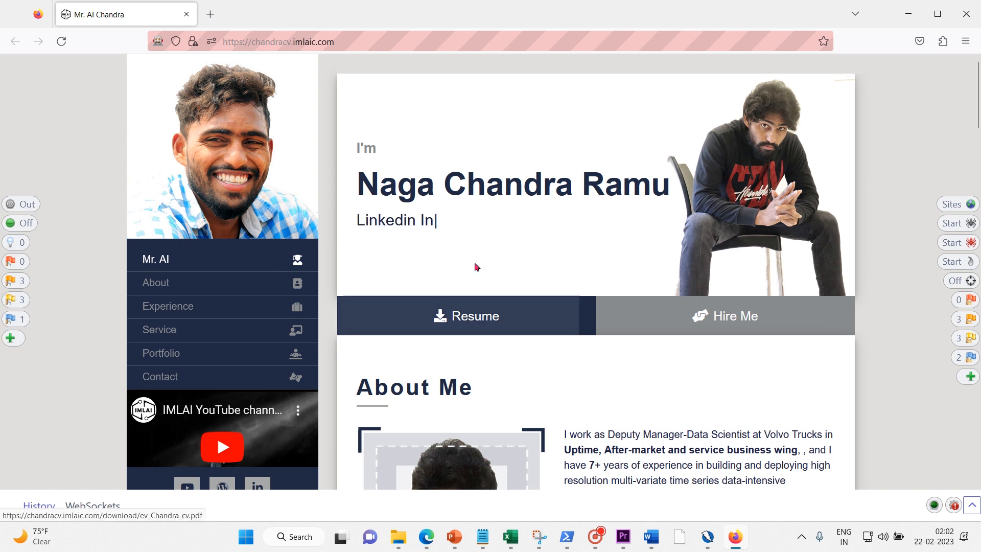
Open the HUD's Sites Tree, expand the Sites node and look through the listed sites.
{"action": "left_click", "coordinate": [938, 206]}
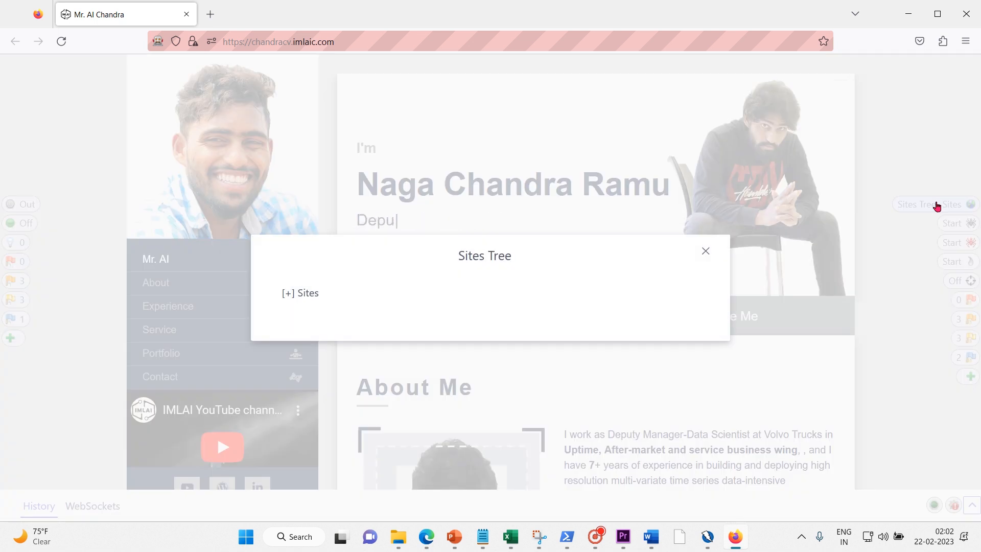
{"action": "left_click", "coordinate": [290, 294]}
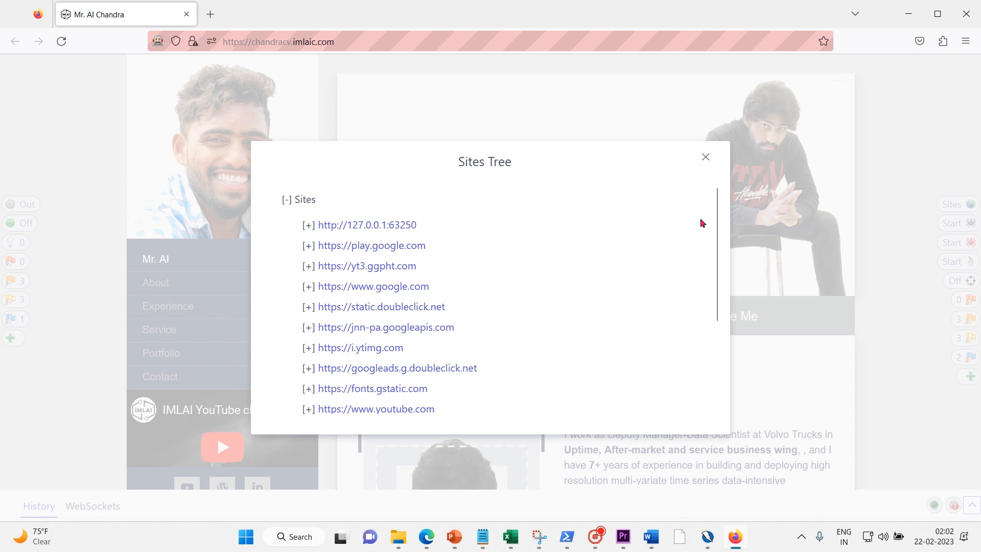
{"action": "right_click", "coordinate": [678, 132]}
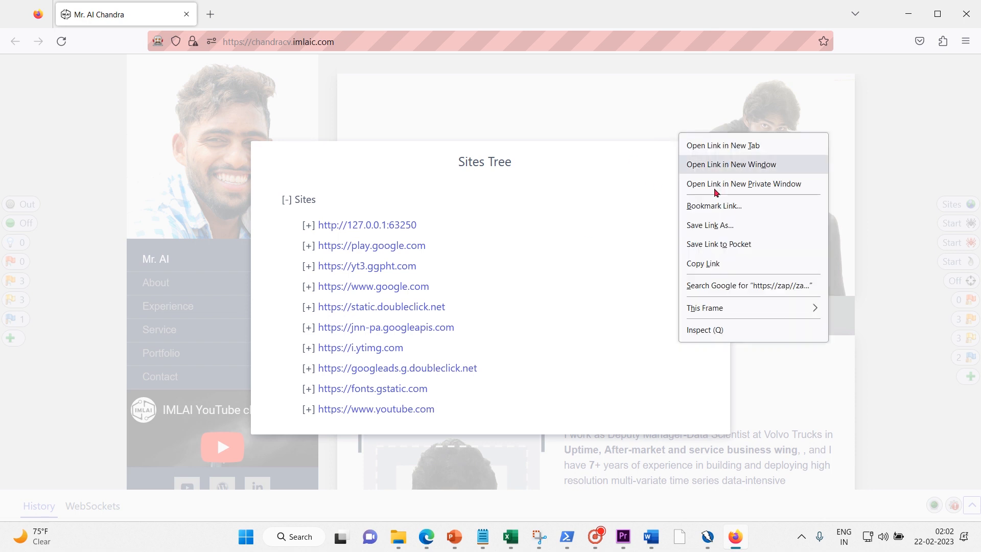
{"action": "left_click", "coordinate": [626, 215]}
{"action": "left_click_drag", "start_coordinate": [716, 212], "coordinate": [715, 361]}
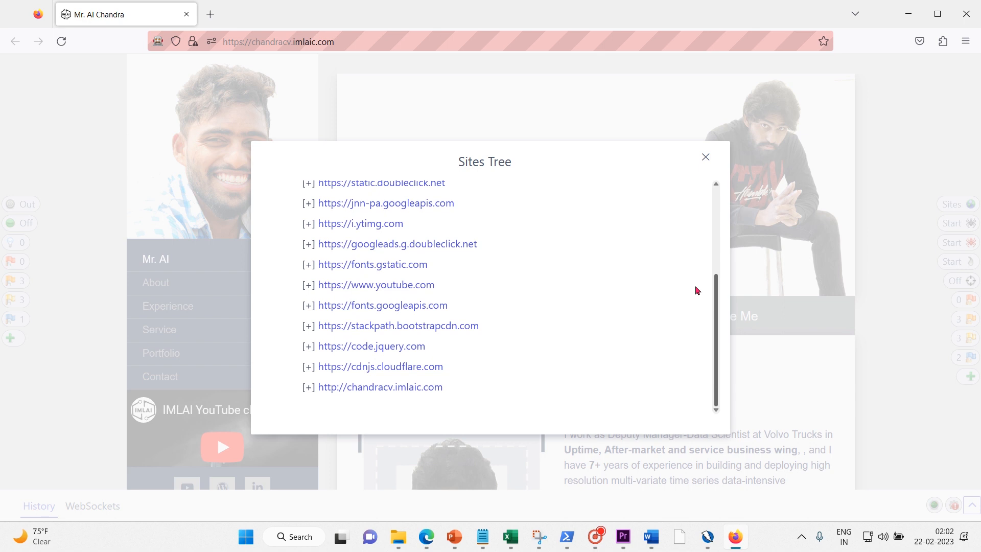
{"action": "scroll", "coordinate": [690, 241], "scroll_direction": "up", "scroll_amount": 3}
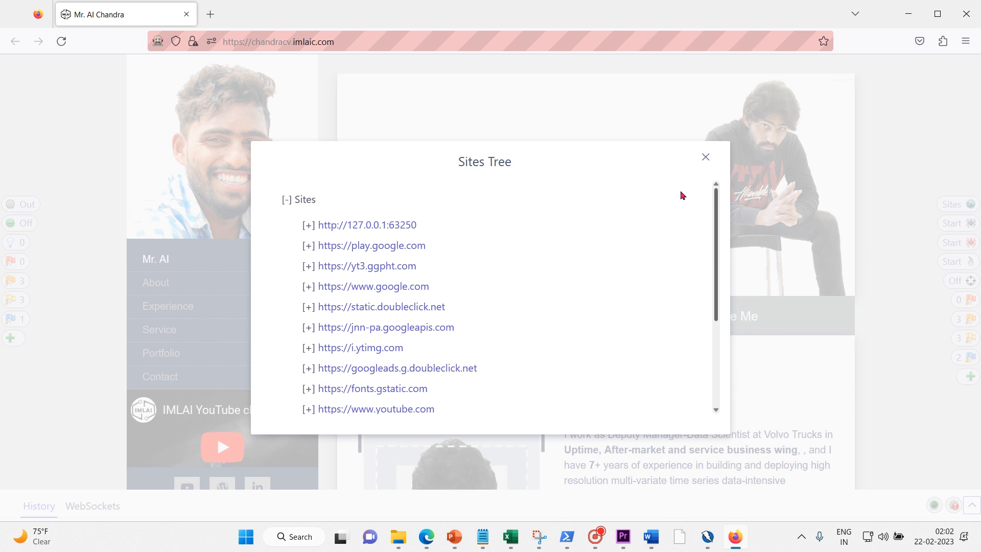
{"action": "left_click", "coordinate": [308, 226]}
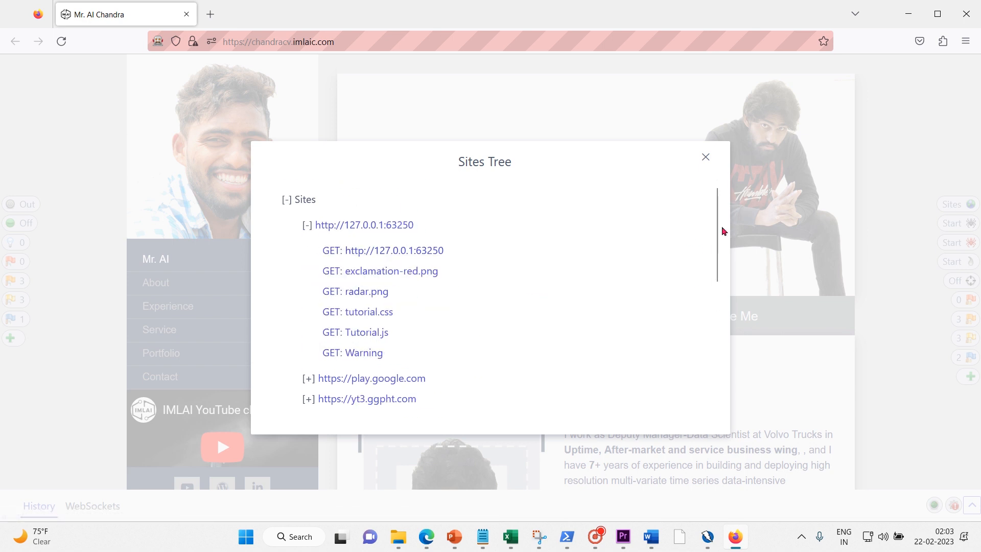
{"action": "scroll", "coordinate": [724, 231], "scroll_direction": "down", "scroll_amount": 3}
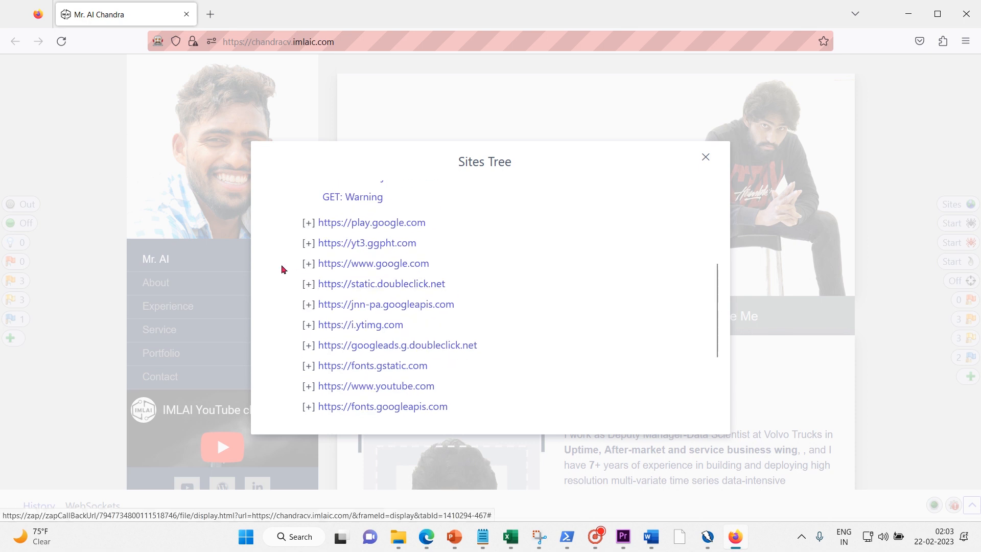
{"action": "left_click", "coordinate": [308, 243]}
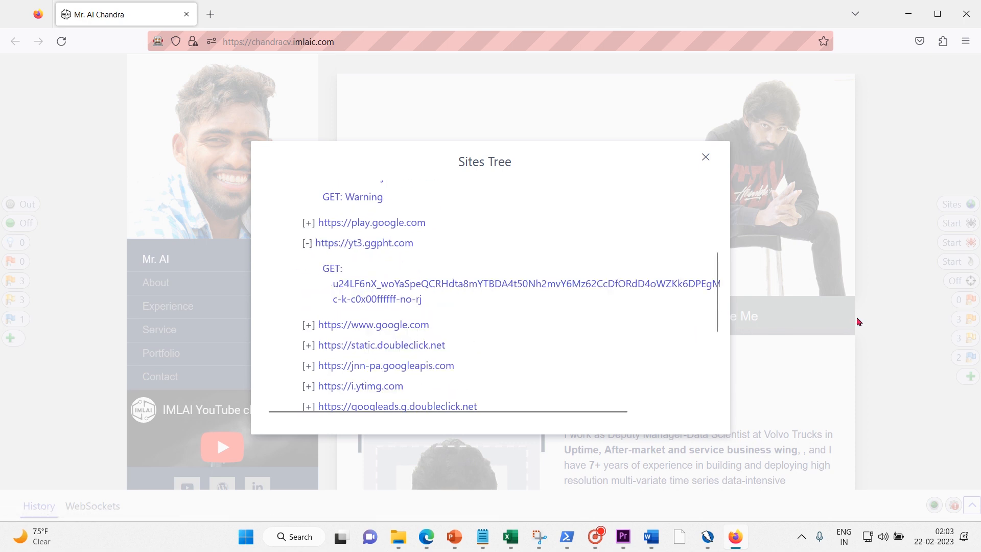
{"action": "left_click", "coordinate": [705, 157]}
Add chandracv.imlaic.com to the scope by starting the HUD spider, and start an Active Scan on it.
{"action": "left_click", "coordinate": [954, 227]}
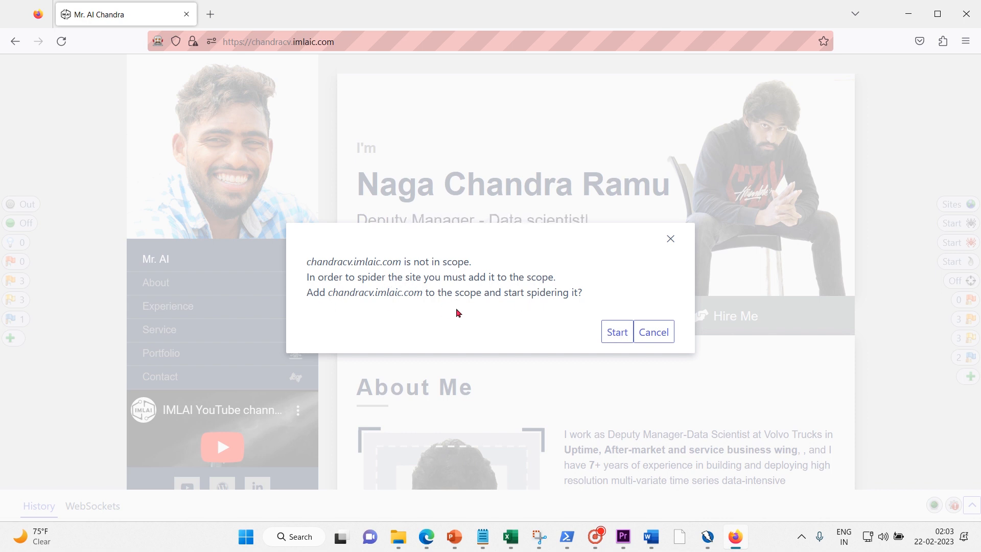
{"action": "left_click", "coordinate": [617, 333]}
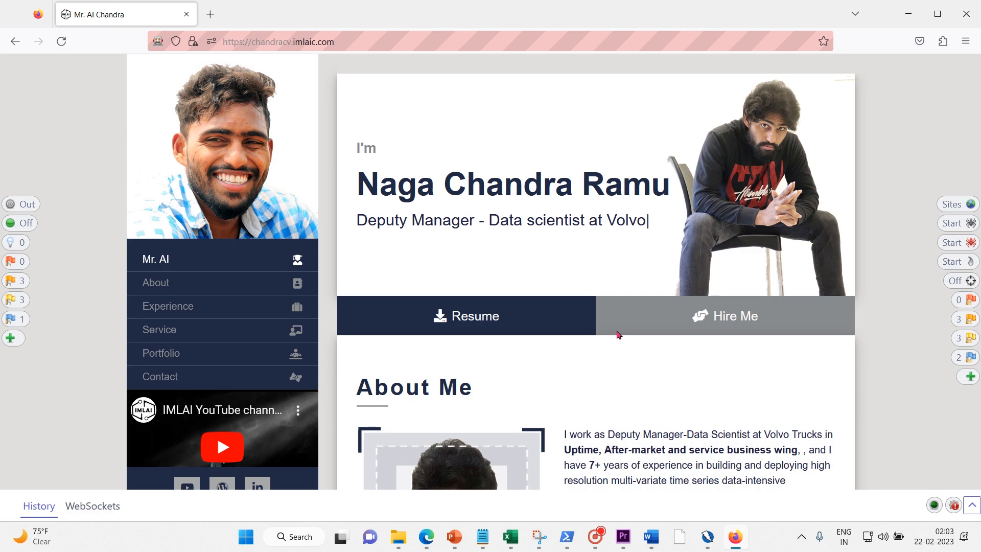
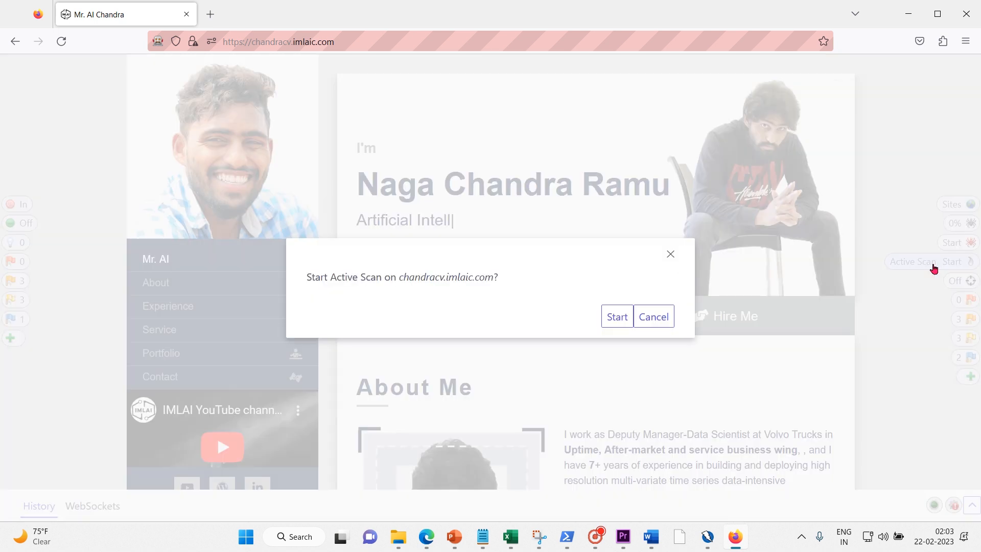
{"action": "left_click", "coordinate": [616, 320]}
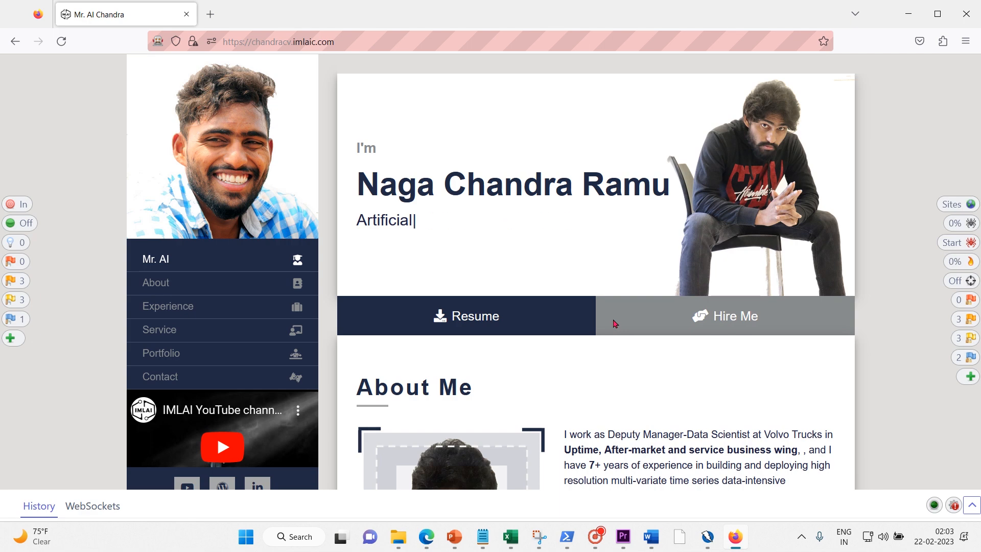
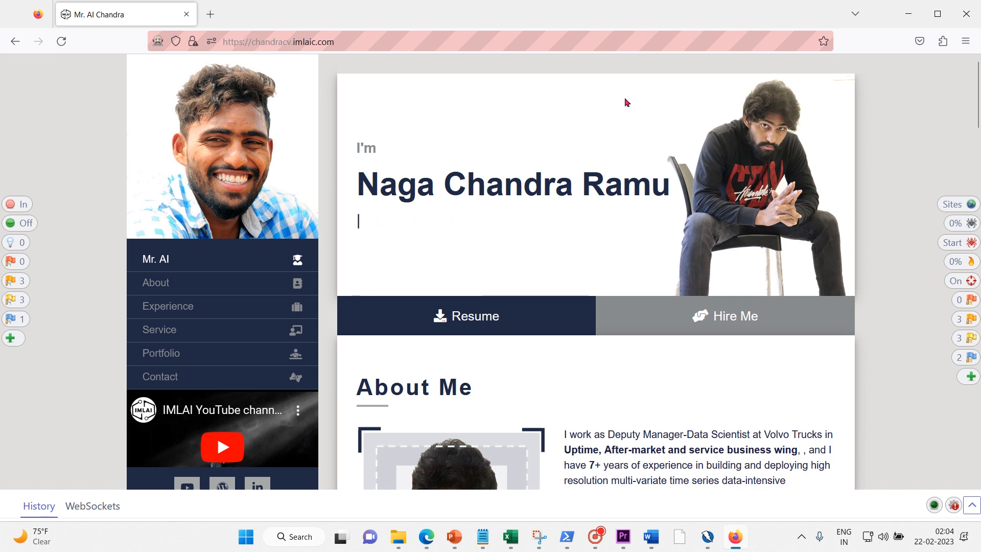
Open the site's resume PDF, skim through its pages and return to the home page.
{"action": "left_click", "coordinate": [469, 328]}
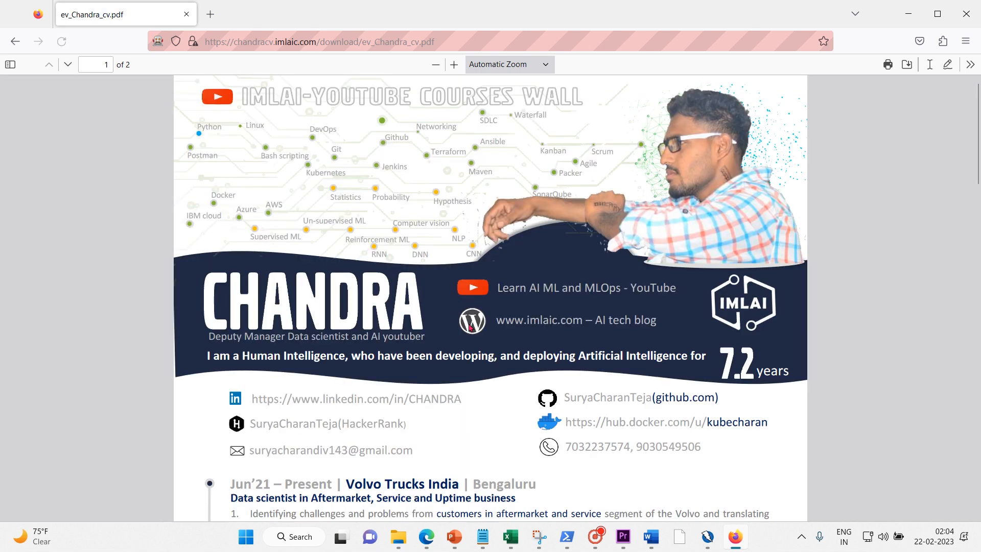
{"action": "left_click_drag", "start_coordinate": [979, 113], "coordinate": [979, 493]}
{"action": "left_click_drag", "start_coordinate": [975, 446], "coordinate": [949, 46]}
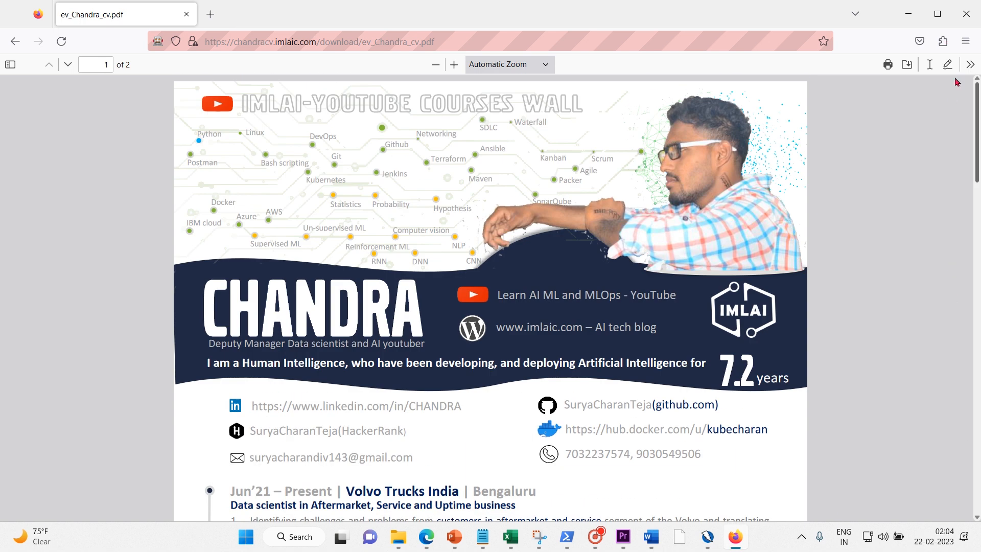
{"action": "left_click_drag", "start_coordinate": [957, 82], "coordinate": [925, 2]}
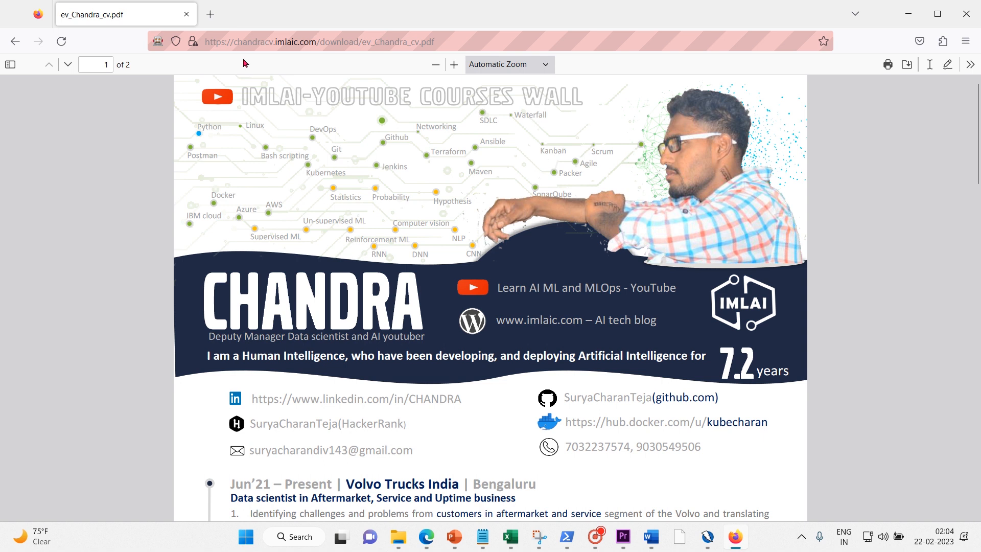
{"action": "left_click", "coordinate": [16, 42]}
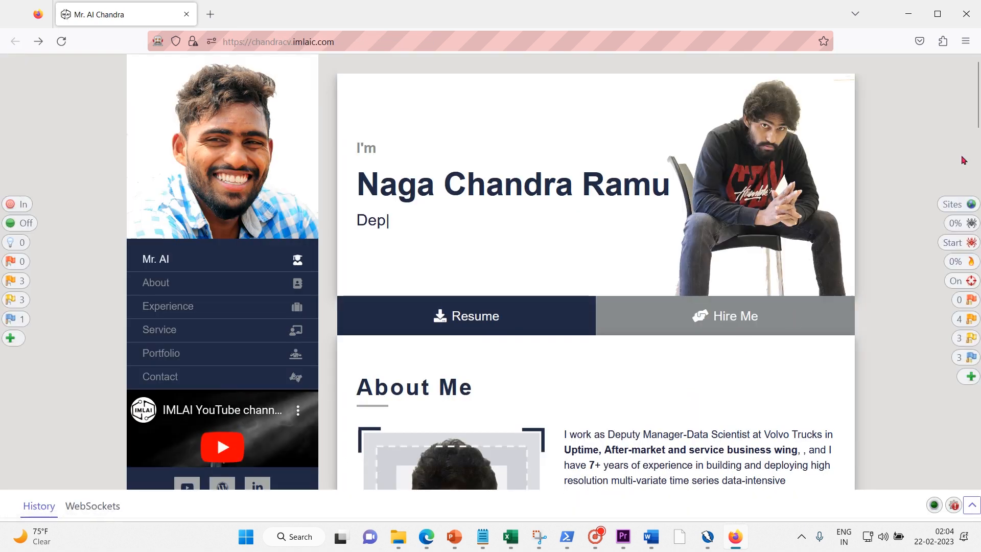
Open the HUD's Site Alerts, check the High and Medium levels, and expand Absence of Anti-CSRF Tokens and Content Security Policy (CSP) Header Not Set.
{"action": "left_click_drag", "start_coordinate": [978, 92], "coordinate": [975, 482]}
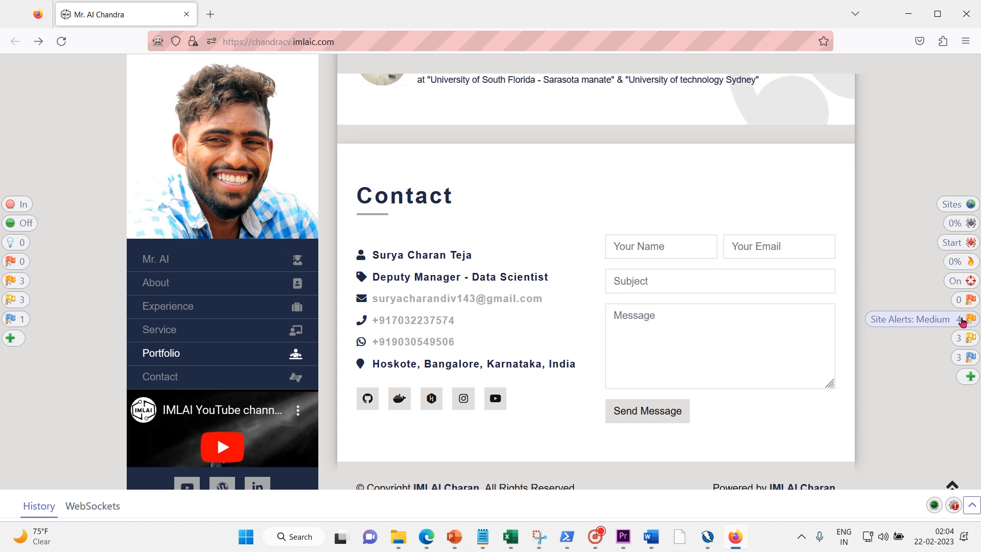
{"action": "left_click", "coordinate": [967, 322]}
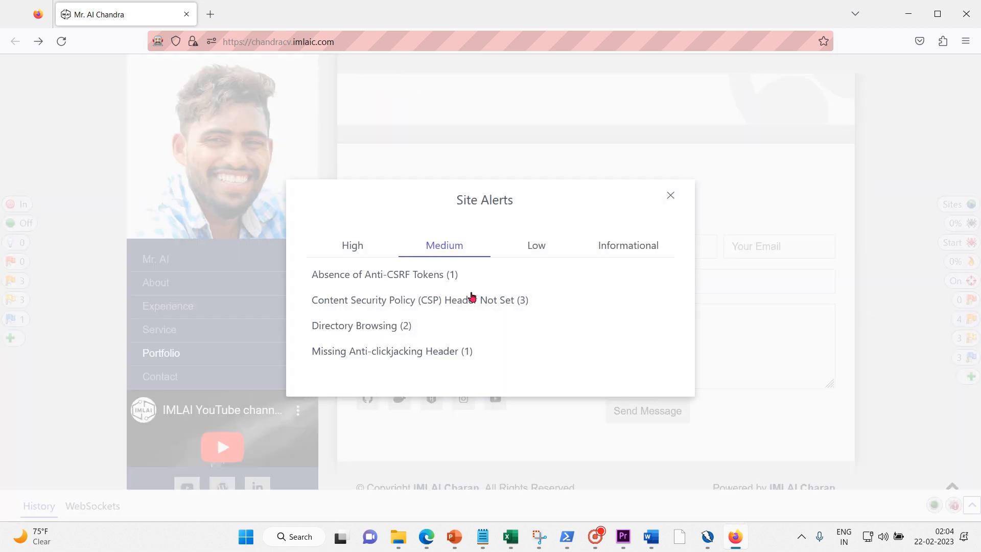
{"action": "left_click", "coordinate": [351, 245]}
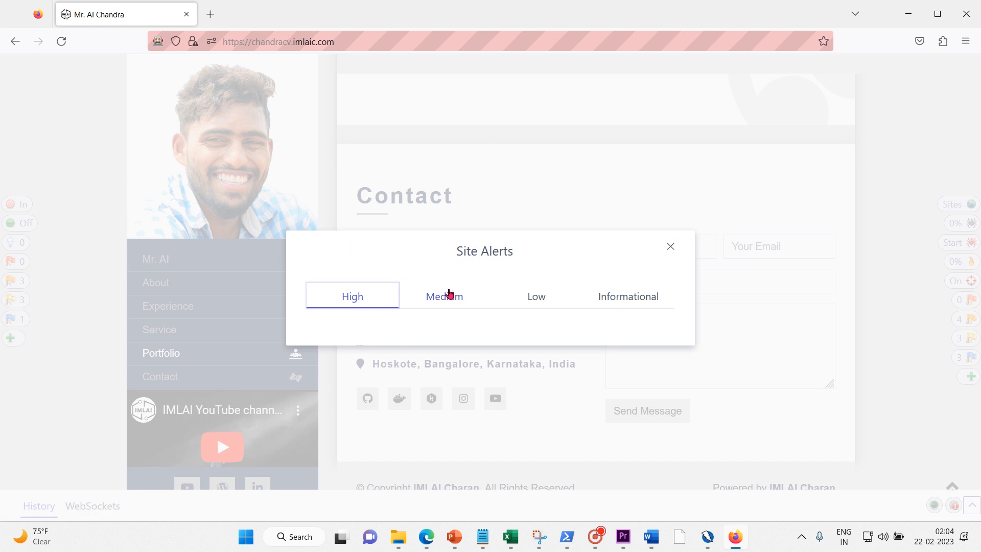
{"action": "left_click", "coordinate": [450, 295]}
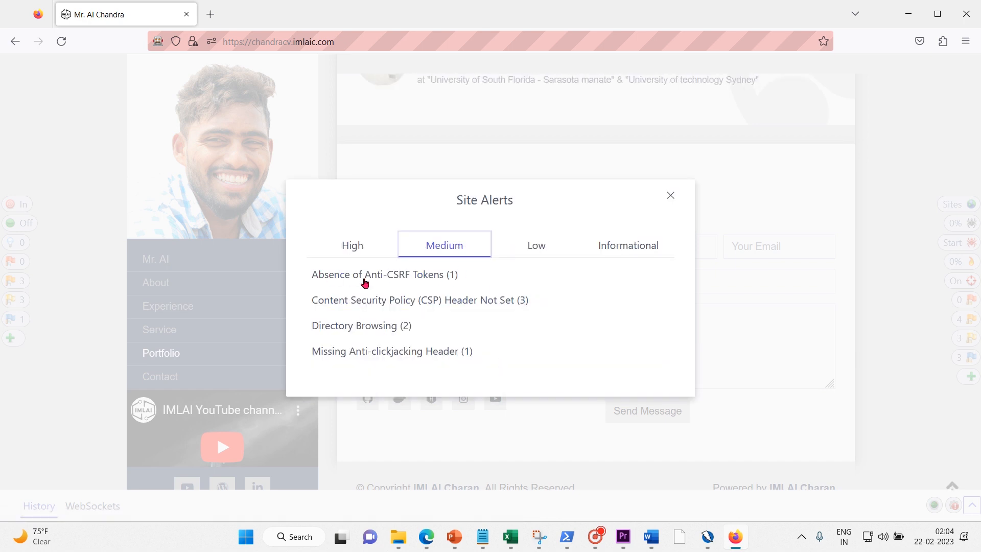
{"action": "left_click", "coordinate": [365, 279]}
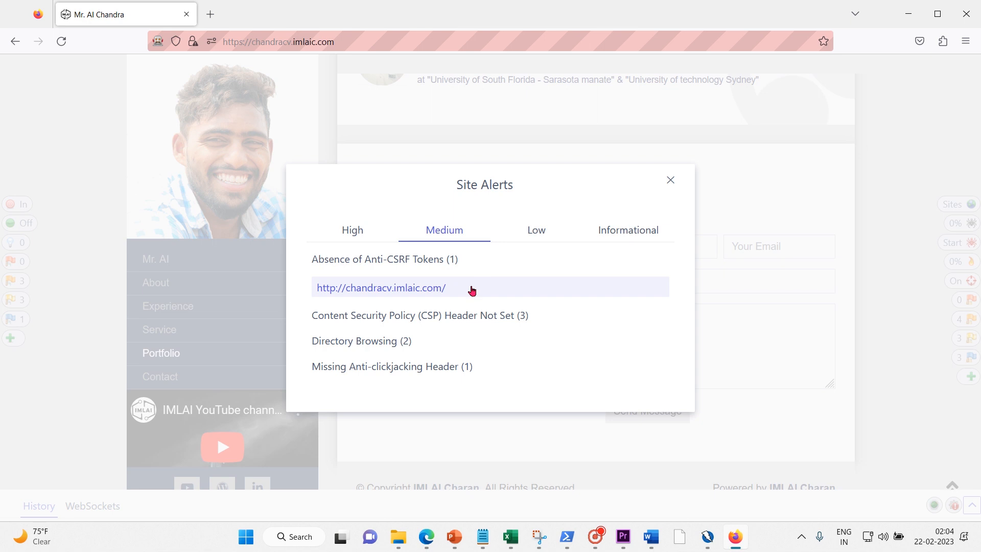
{"action": "left_click", "coordinate": [432, 316]}
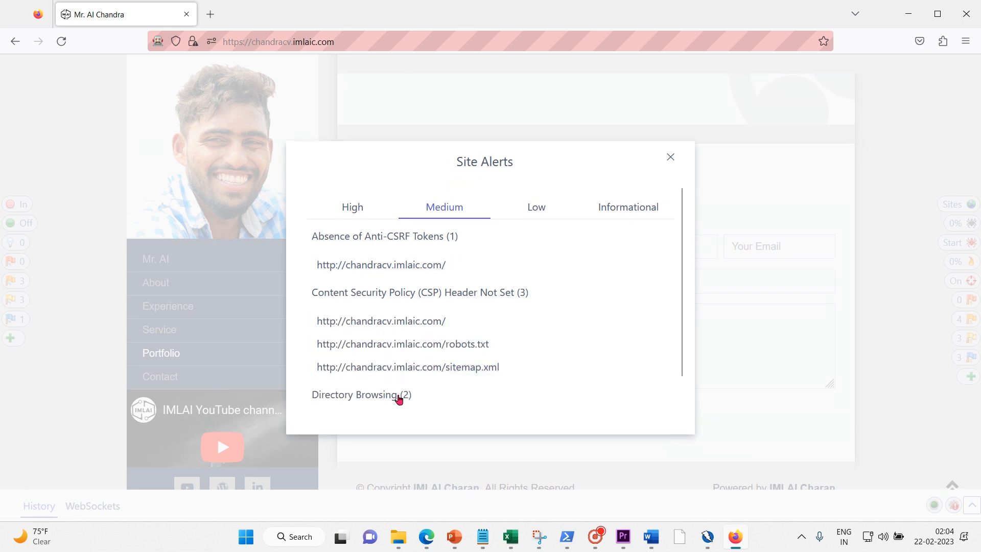
Review the Low and Informational site alerts and close the Site Alerts dialog.
{"action": "left_click", "coordinate": [525, 210]}
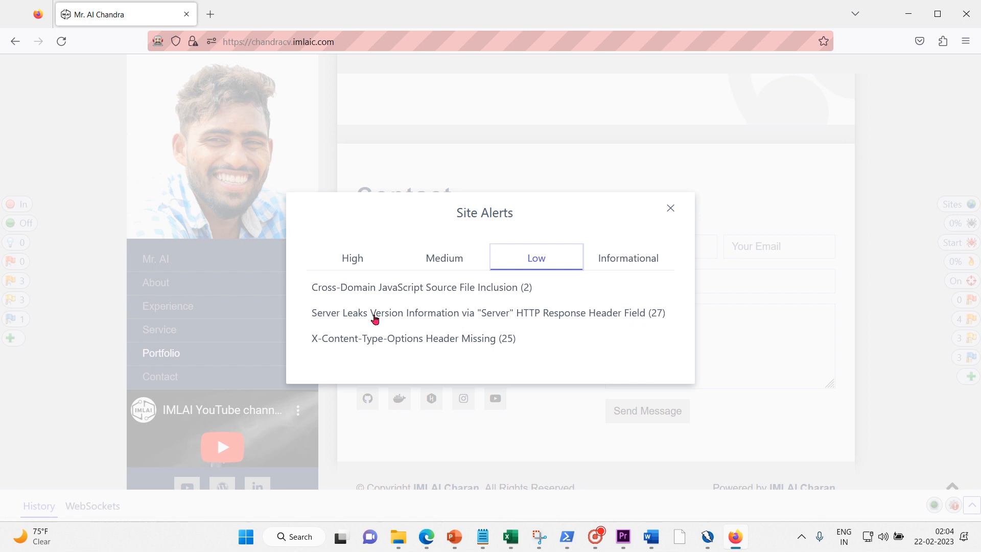
{"action": "left_click_drag", "start_coordinate": [318, 287], "coordinate": [524, 337]}
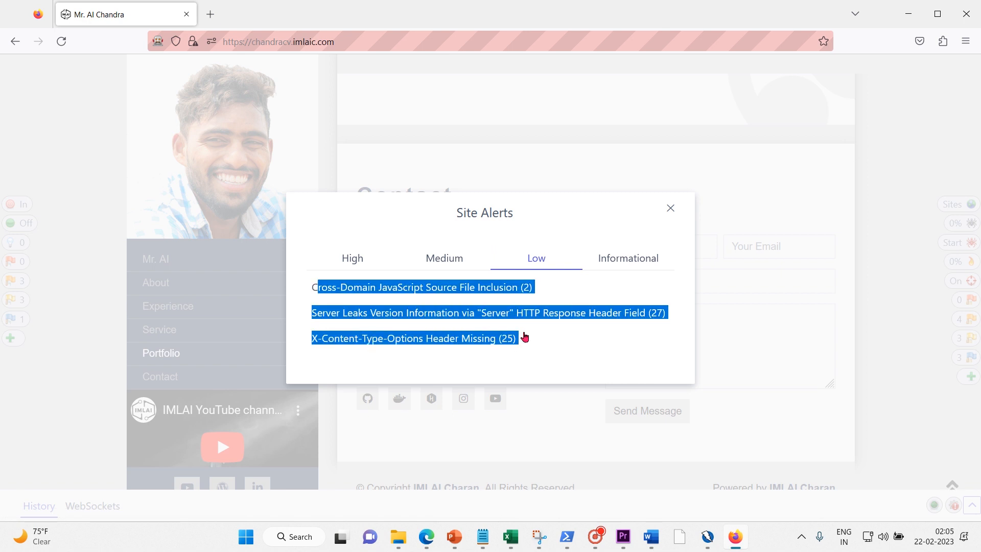
{"action": "left_click", "coordinate": [635, 259]}
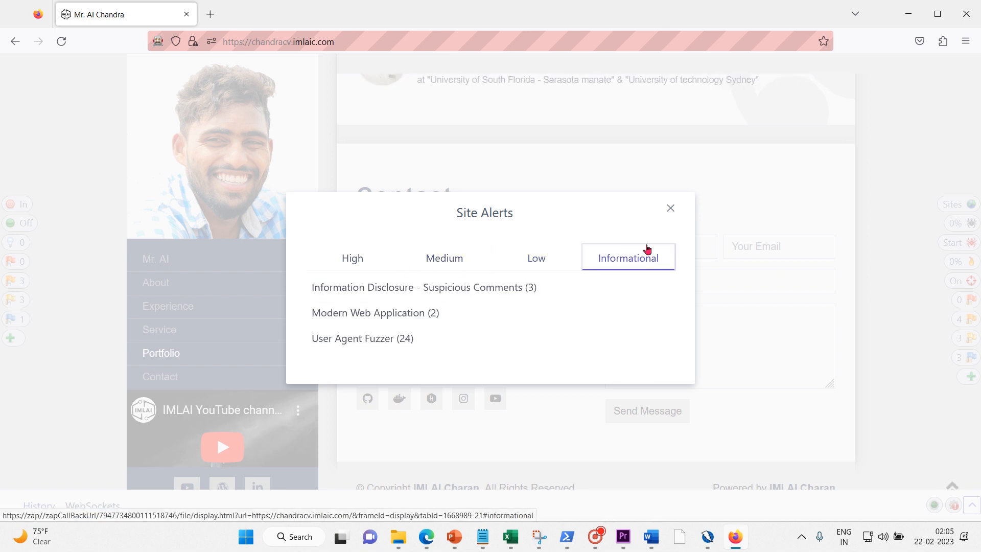
{"action": "left_click", "coordinate": [668, 207]}
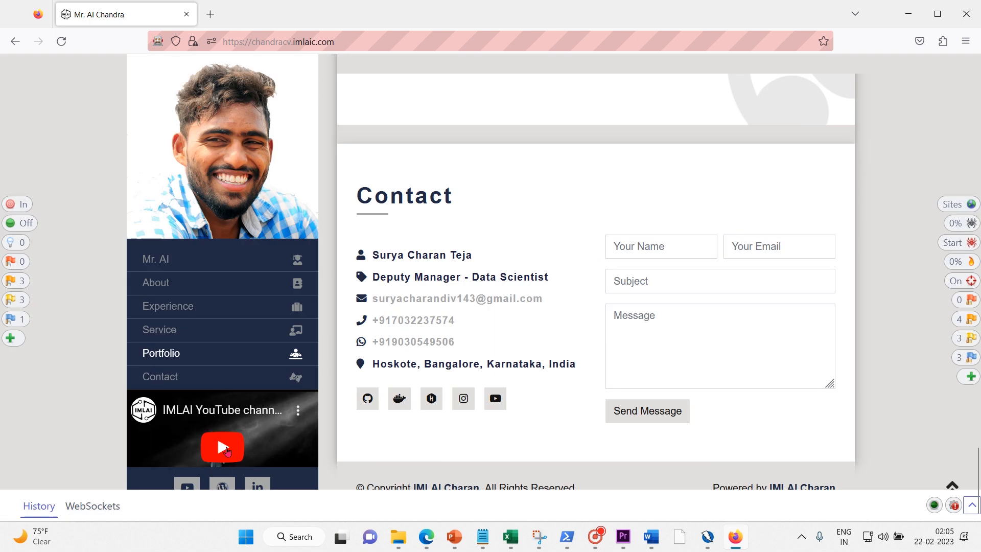
Play the embedded IMLAI channel video, open its suggested 01part2Userstory2_SCRUM_KANBAN_ITIL video on YouTube, and return to the Mr. AI Chandra page.
{"action": "left_click", "coordinate": [223, 449]}
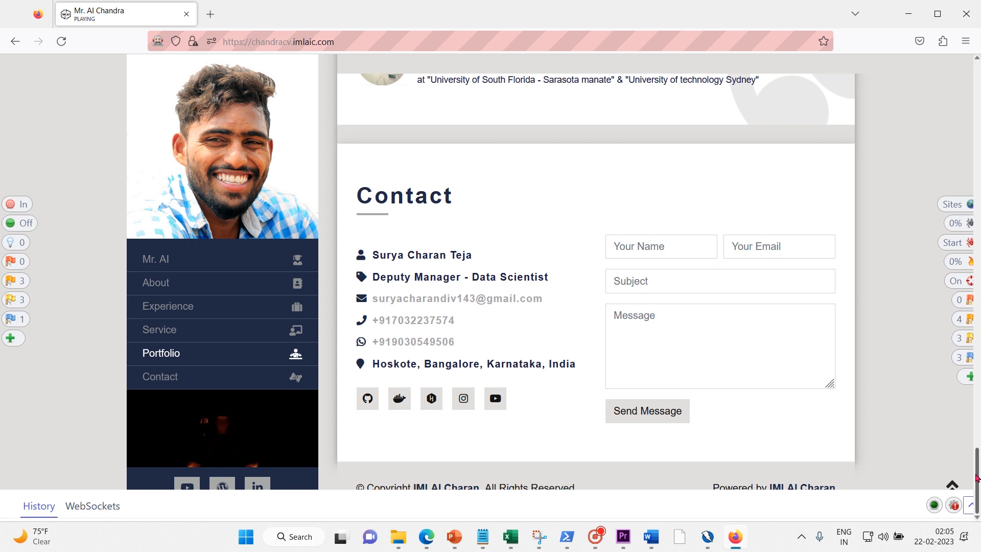
{"action": "mouse_move", "coordinate": [221, 434]}
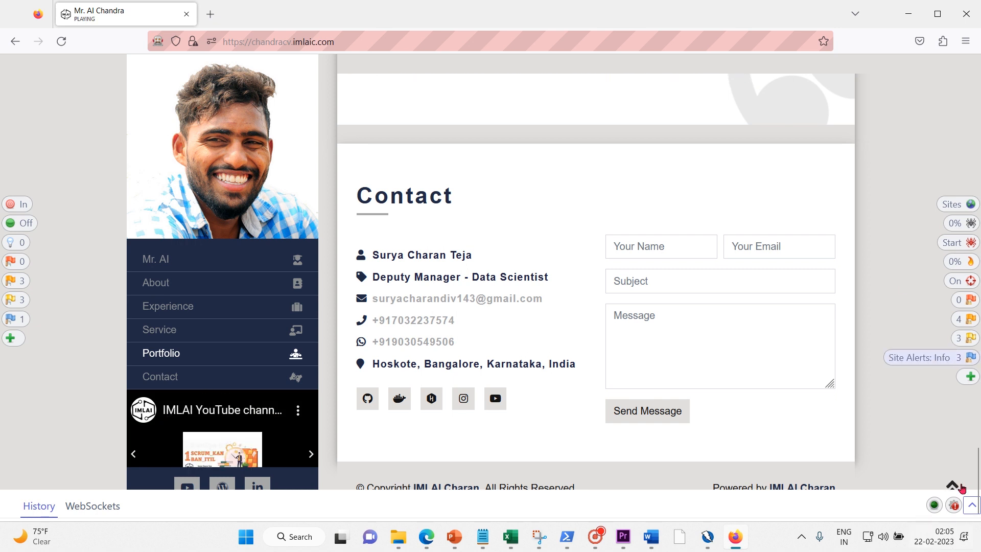
{"action": "left_click_drag", "start_coordinate": [979, 467], "coordinate": [948, 301]}
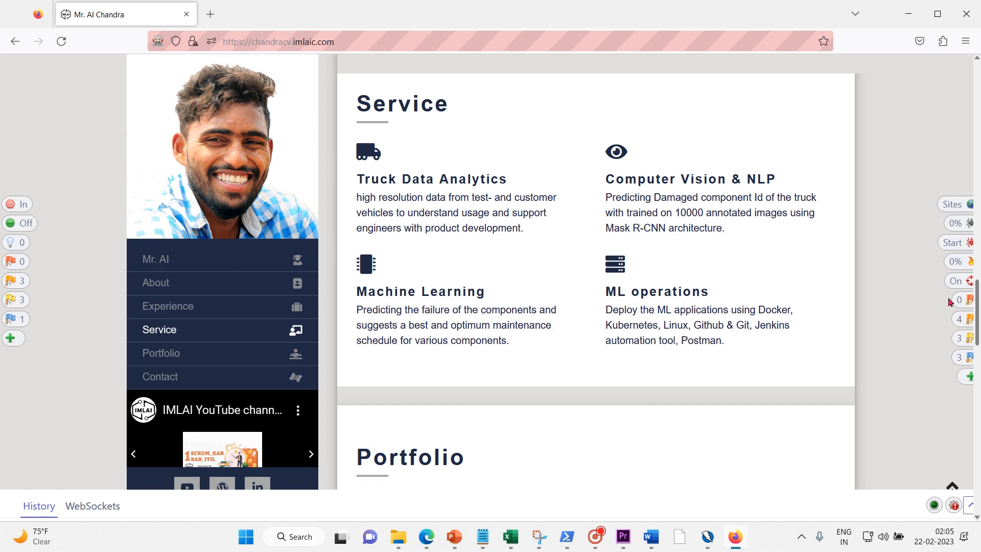
{"action": "left_click", "coordinate": [221, 453]}
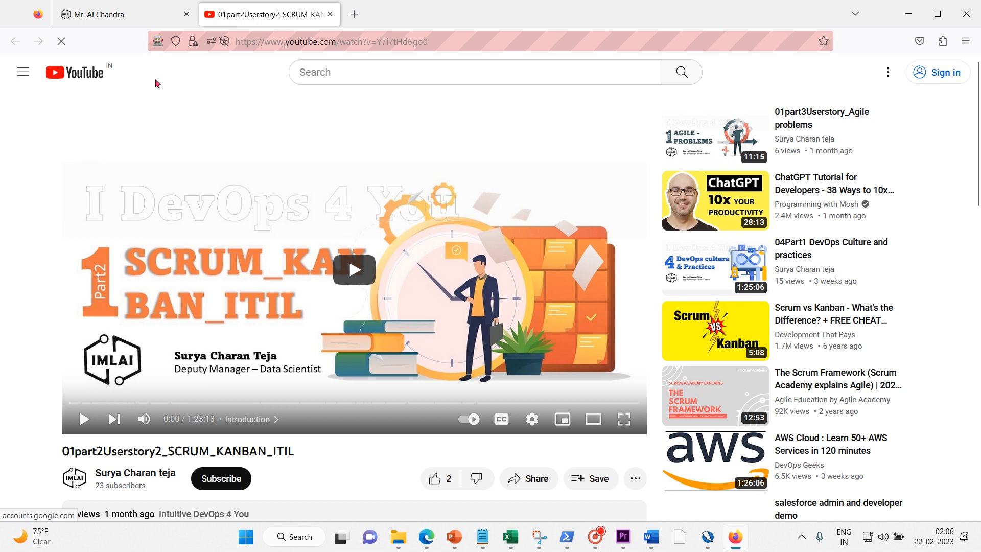
{"action": "left_click", "coordinate": [102, 14]}
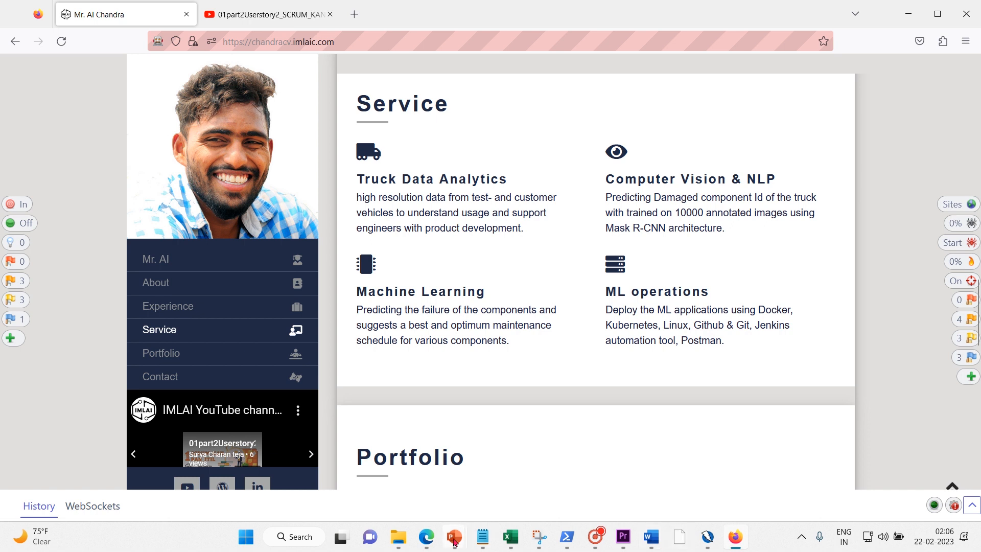
Switch to the PowerPoint slide show and advance from the Heads Up Display slide through the slide on manually exploring an application.
{"action": "mouse_move", "coordinate": [455, 536]}
{"action": "left_click", "coordinate": [521, 496]}
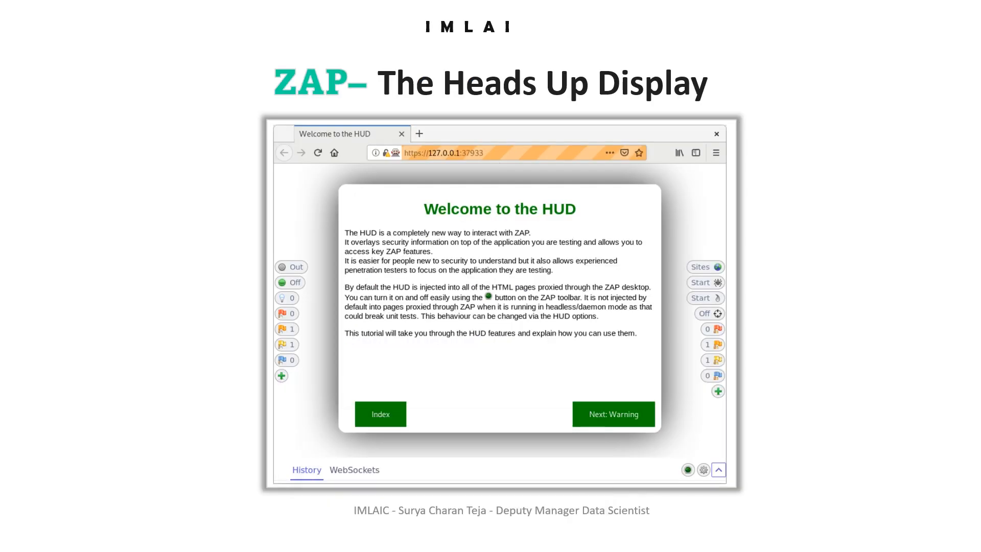
{"action": "left_click", "coordinate": [560, 172]}
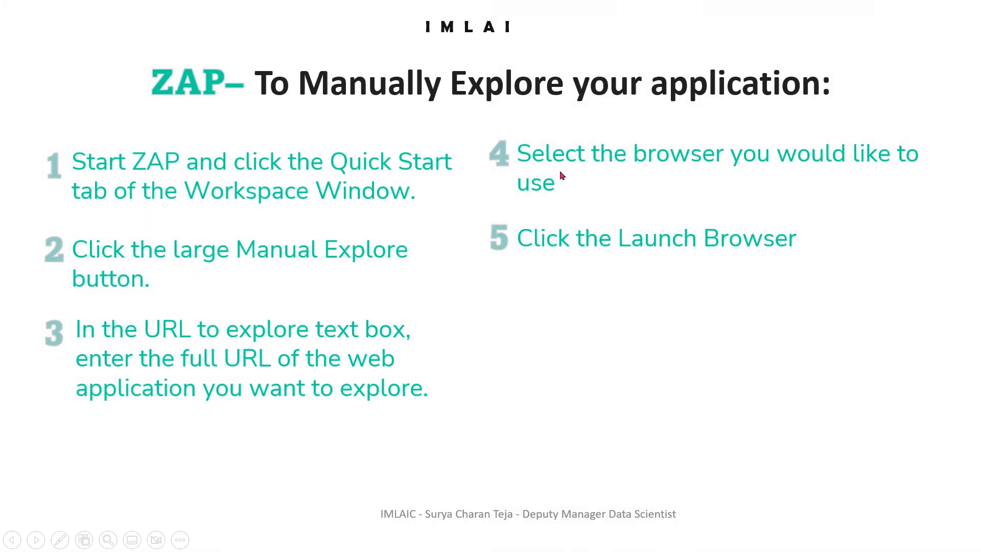
{"action": "left_click", "coordinate": [561, 173]}
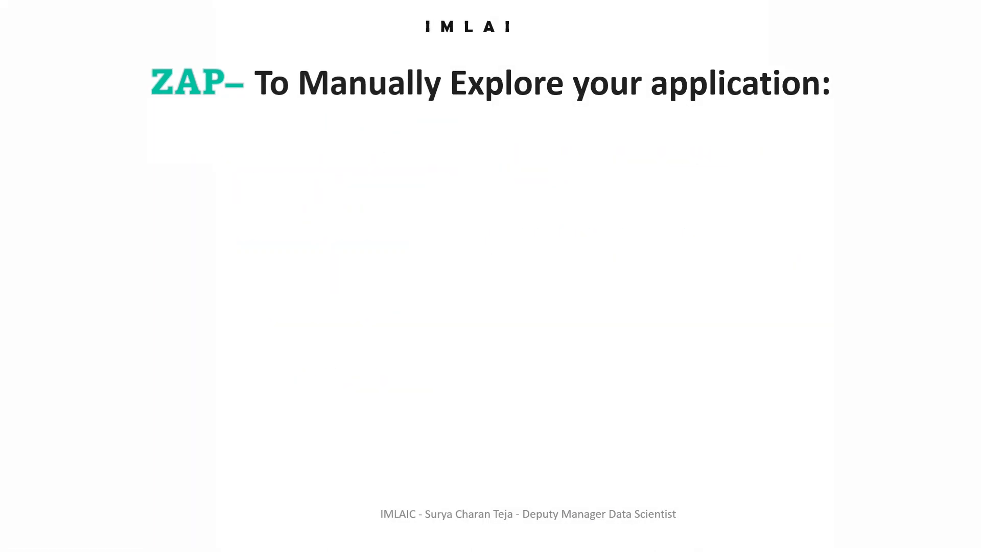